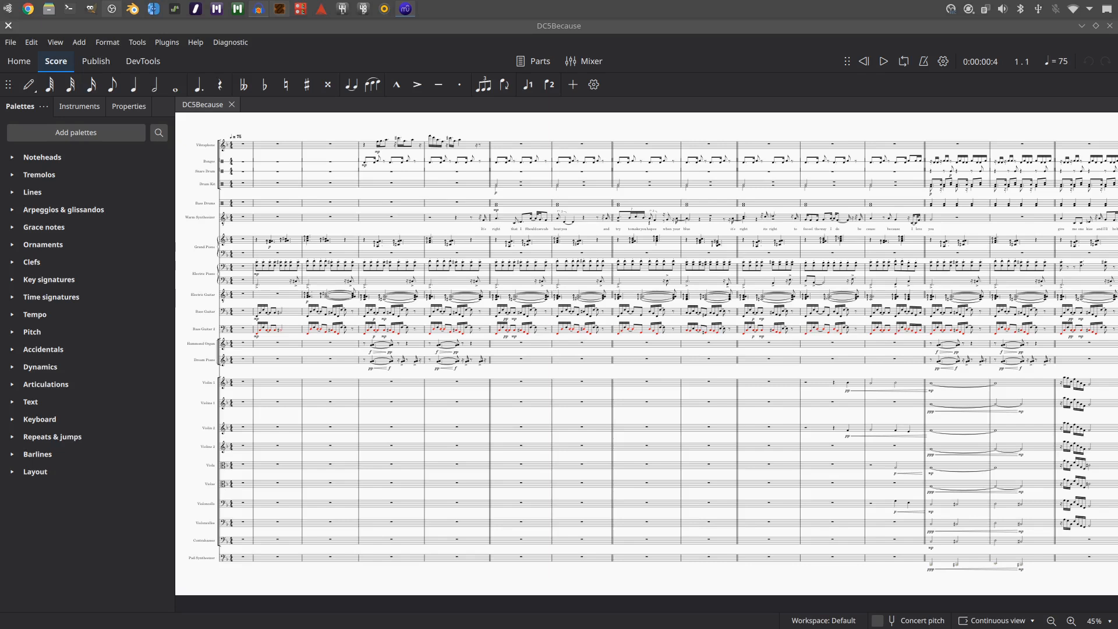
Show the mixer to review each instrument's sound, reverb send, pan and volume, and hide it again
click(585, 61)
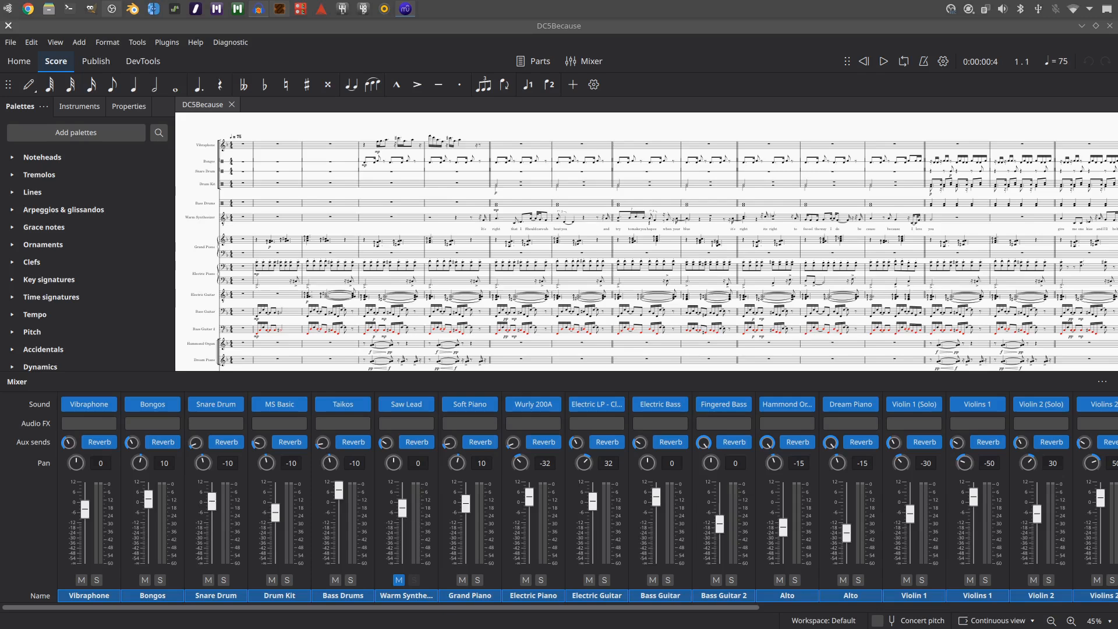
scroll(652, 241, down, 1)
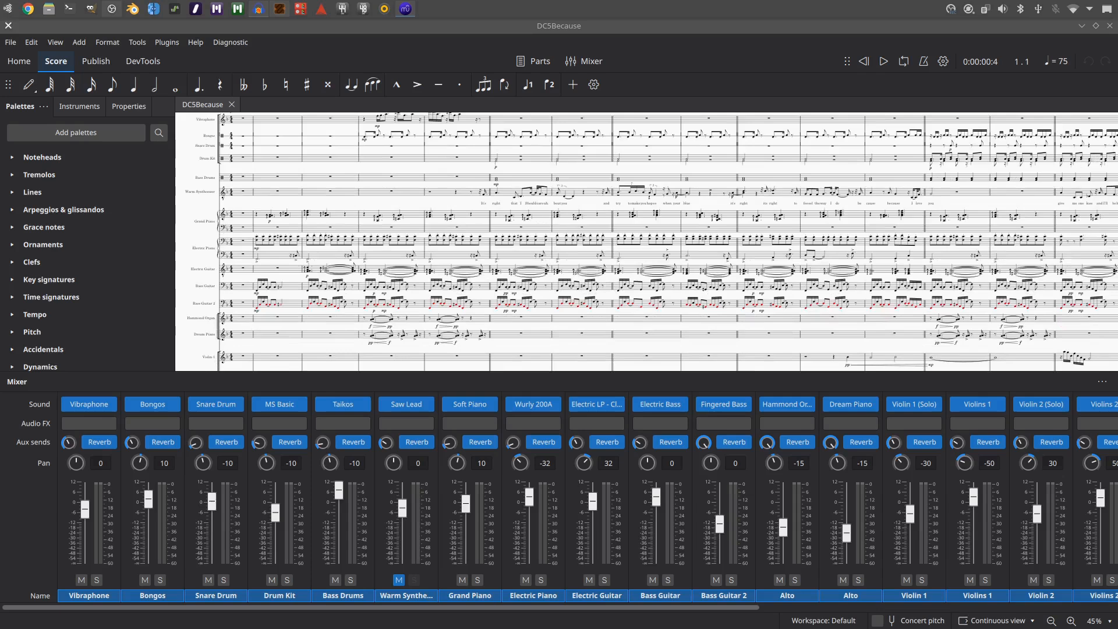
scroll(646, 239, down, 1)
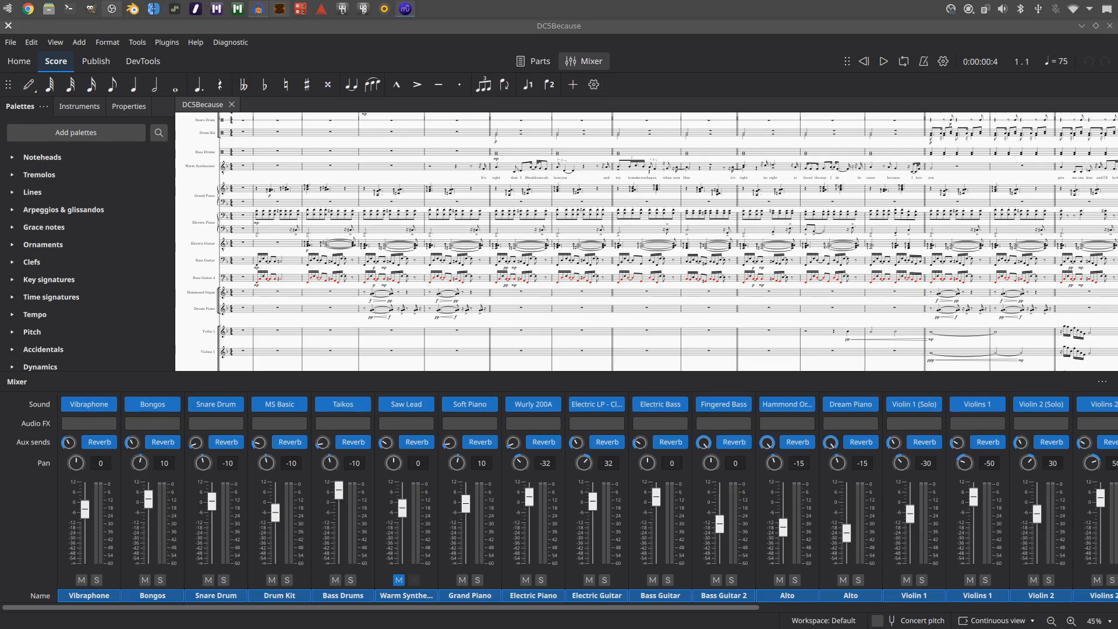
click(586, 61)
scroll(646, 358, up, 2)
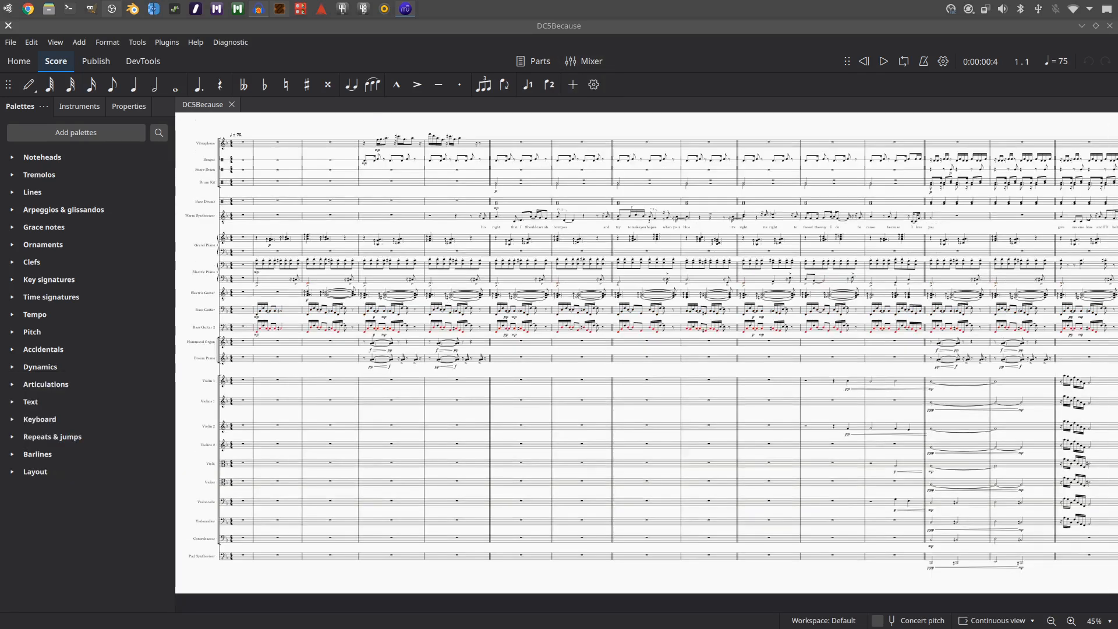
Examine the opening measures of the percussion, Warm Synthesizer and Grand Piano staves up close at 126% zoom
scroll(286, 227, up, 6)
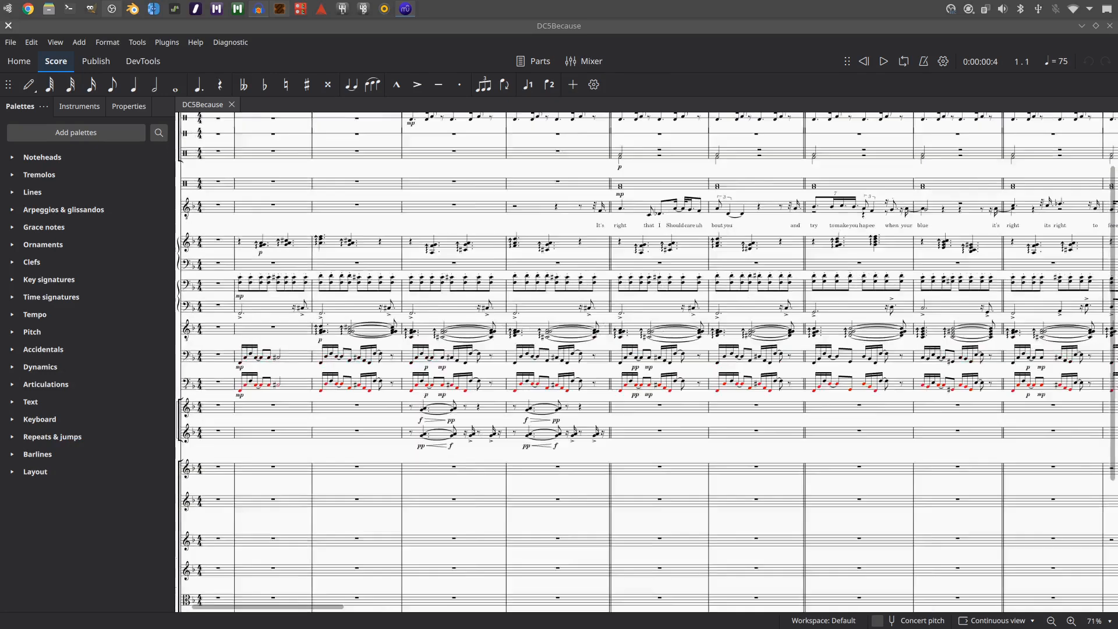
drag(285, 227, 562, 413)
scroll(562, 307, up, 1)
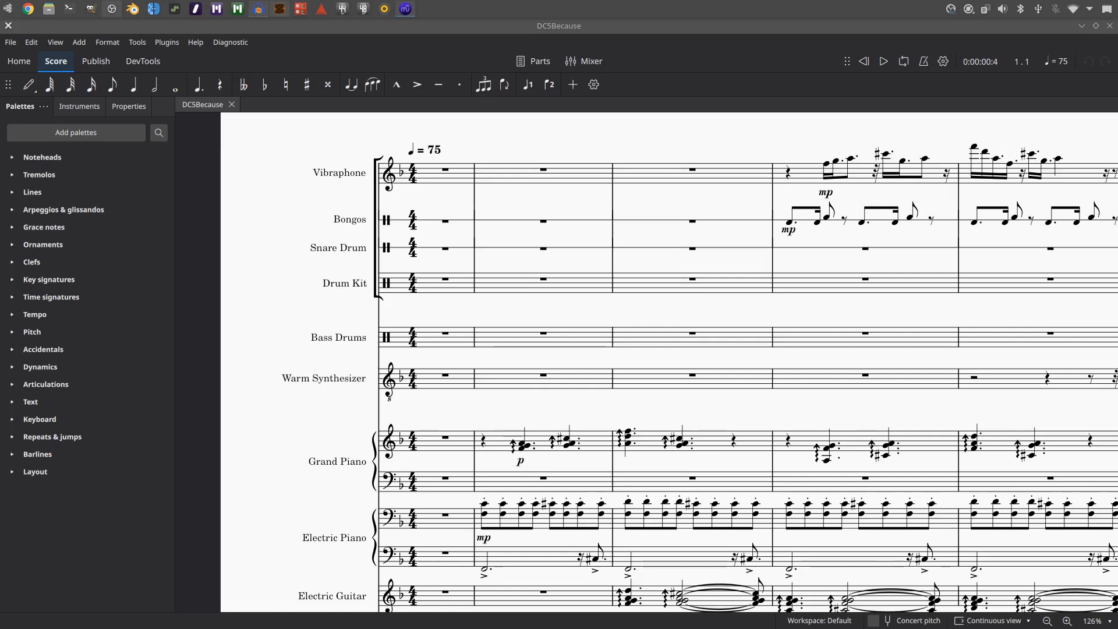
drag(647, 361, 578, 322)
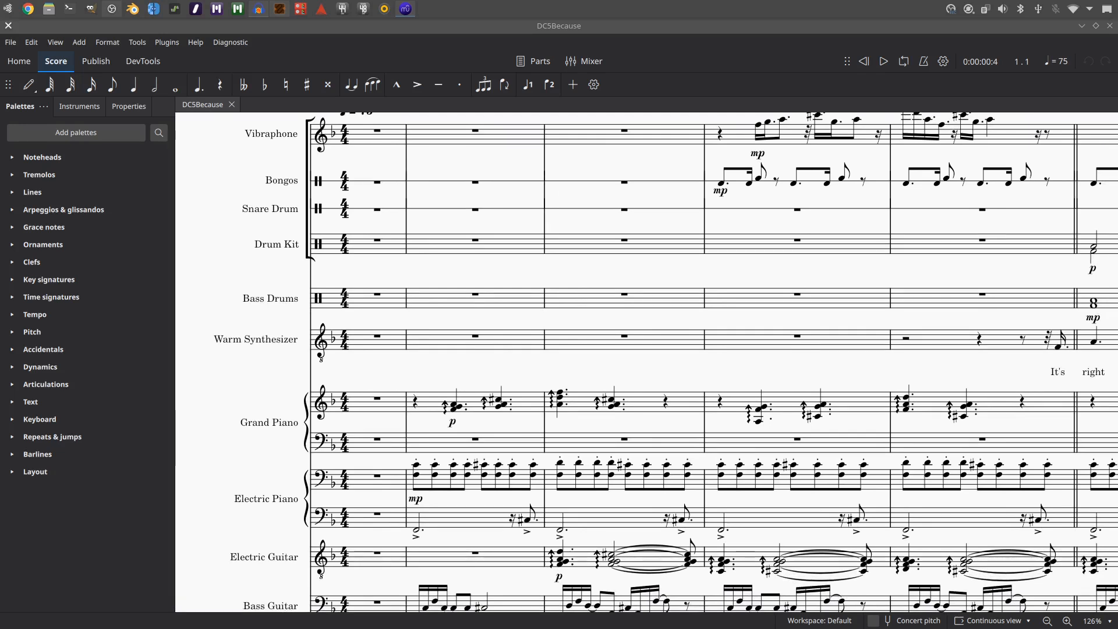
drag(647, 361, 607, 342)
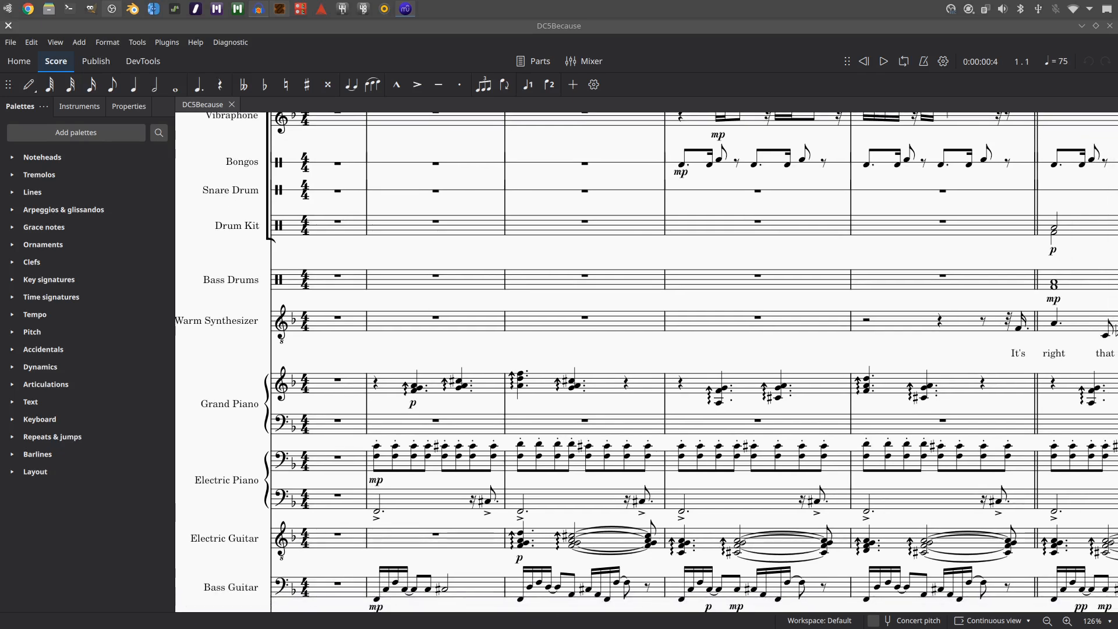
drag(687, 362, 418, 341)
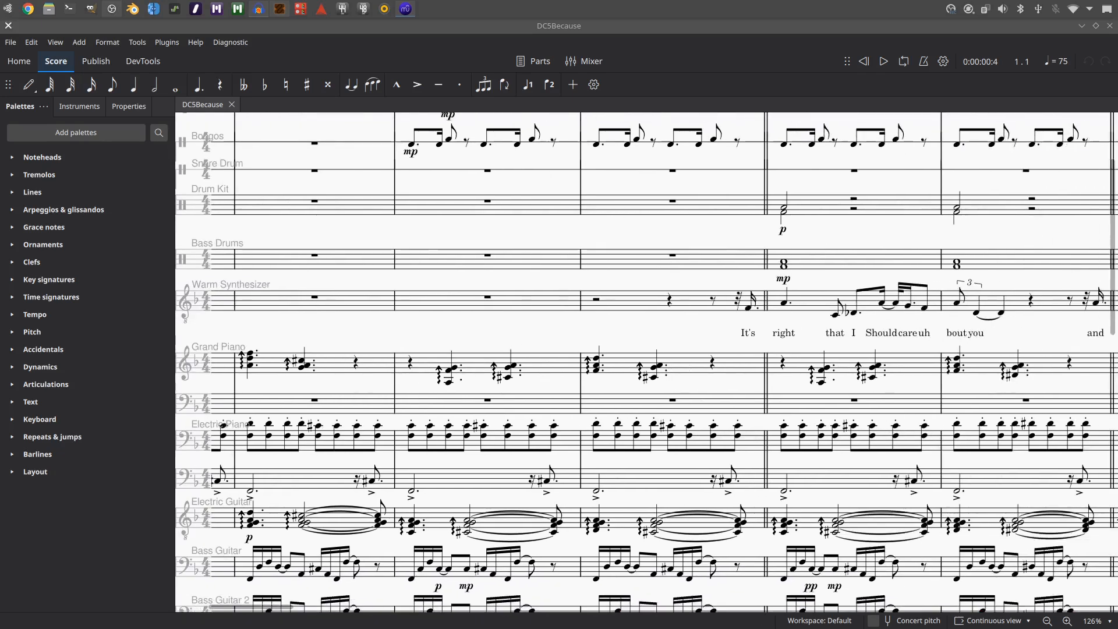
drag(687, 349, 409, 346)
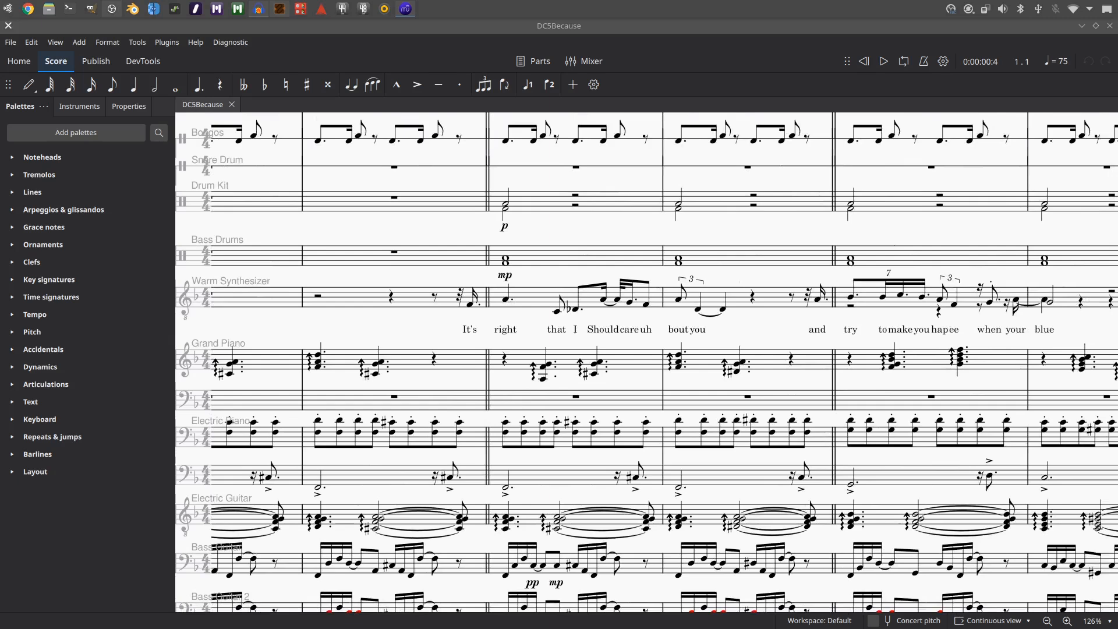
scroll(647, 362, down, 1)
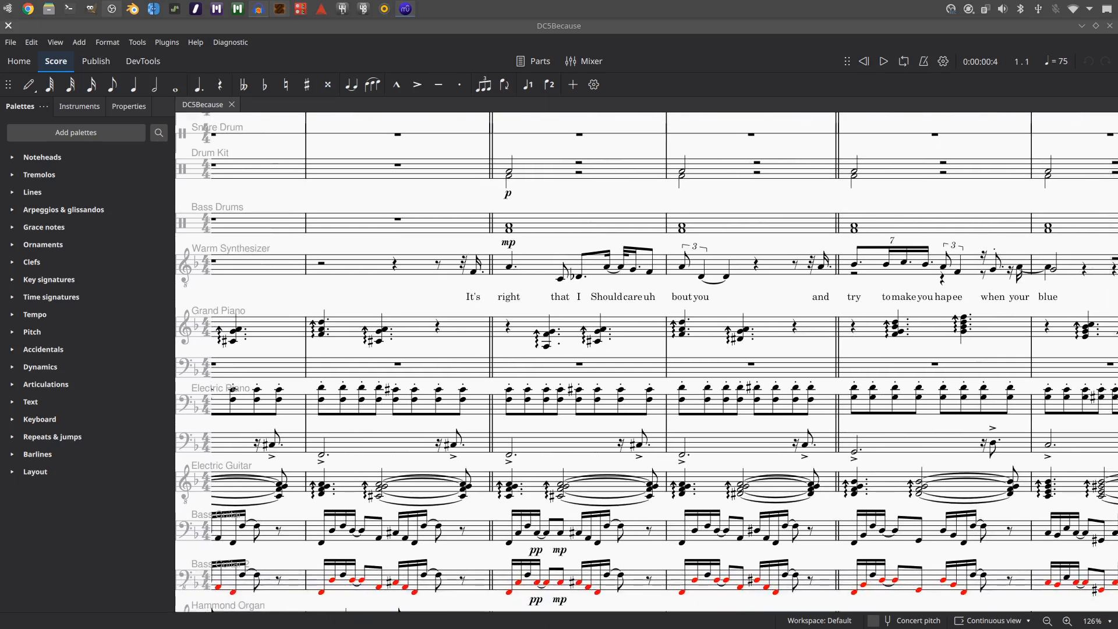
drag(647, 350, 445, 367)
drag(495, 205, 846, 288)
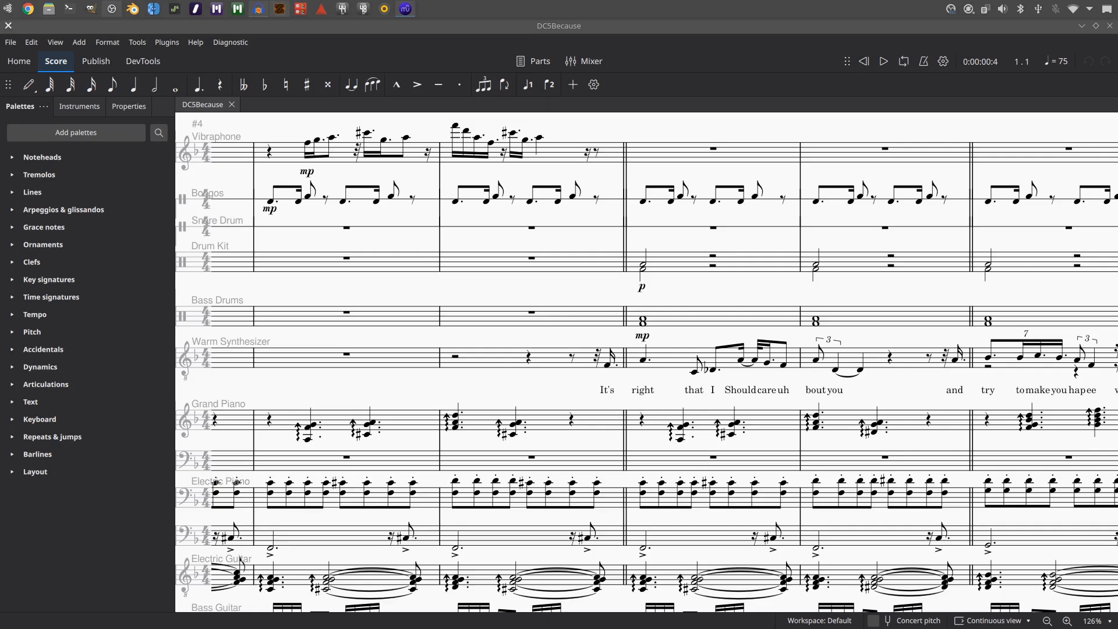
drag(647, 373, 496, 305)
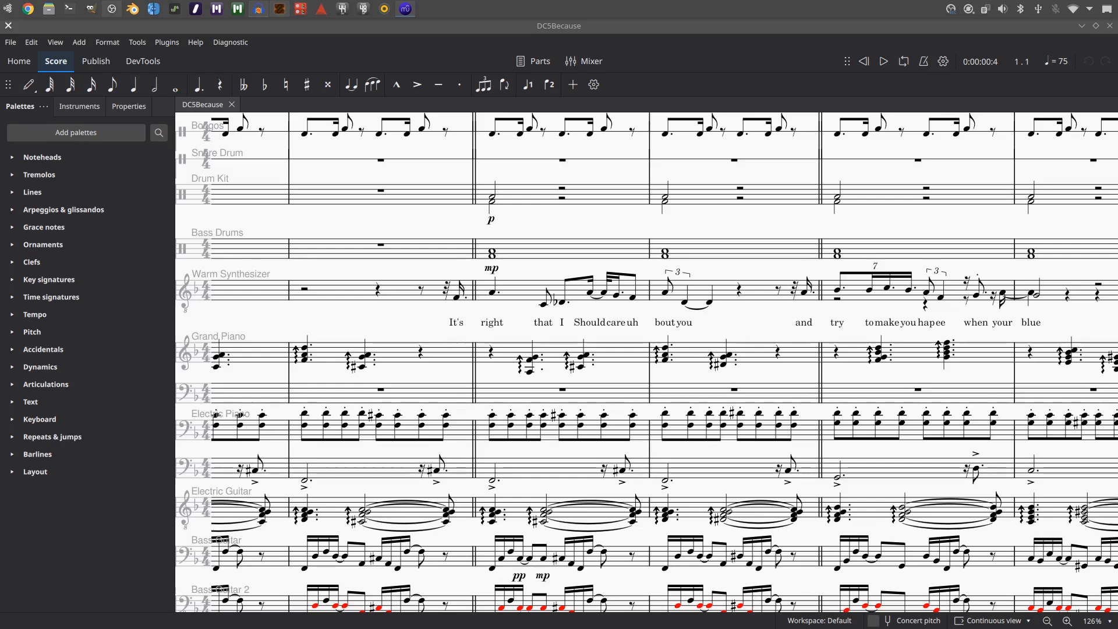
Examine the Electric Piano, Electric Guitar, Bass Guitar and Bass Guitar 2 parts in the opening measures
drag(594, 373, 851, 262)
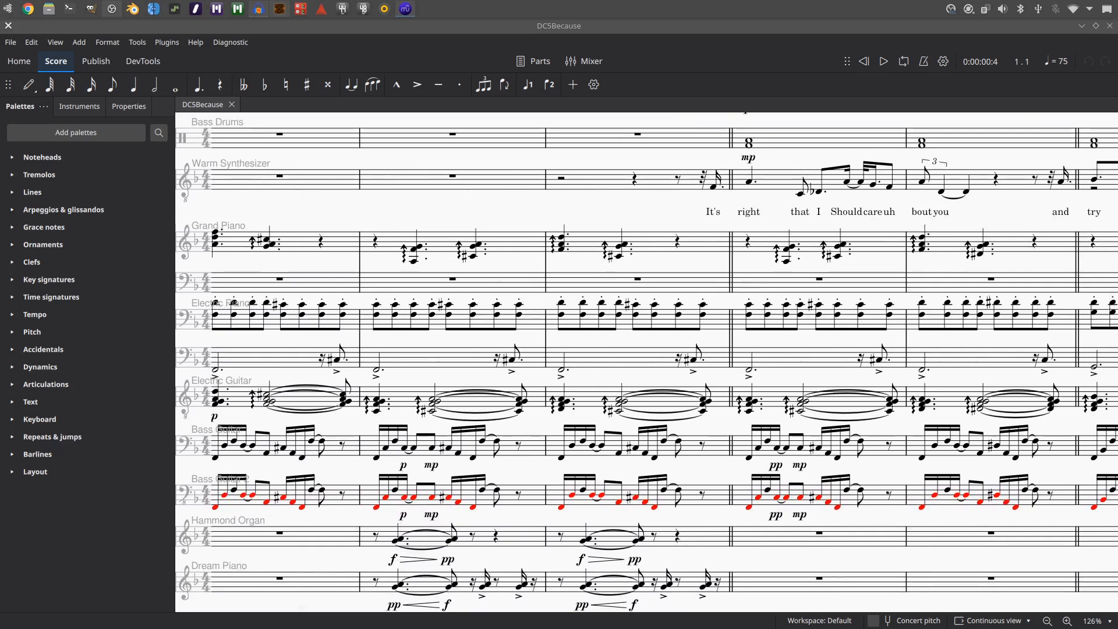
drag(583, 373, 854, 339)
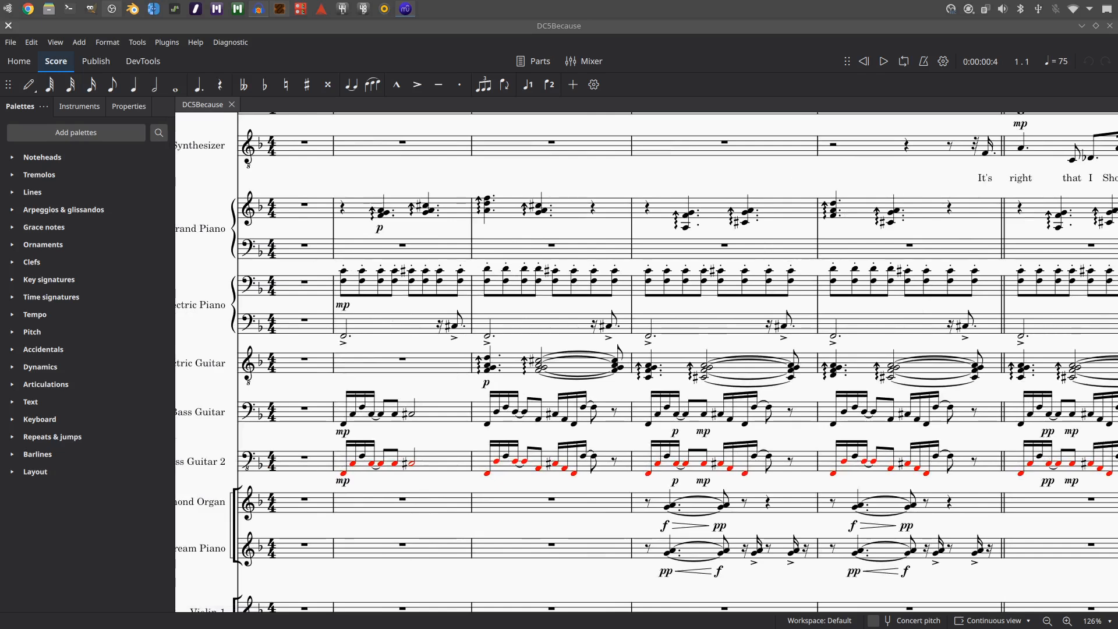
drag(559, 388, 598, 371)
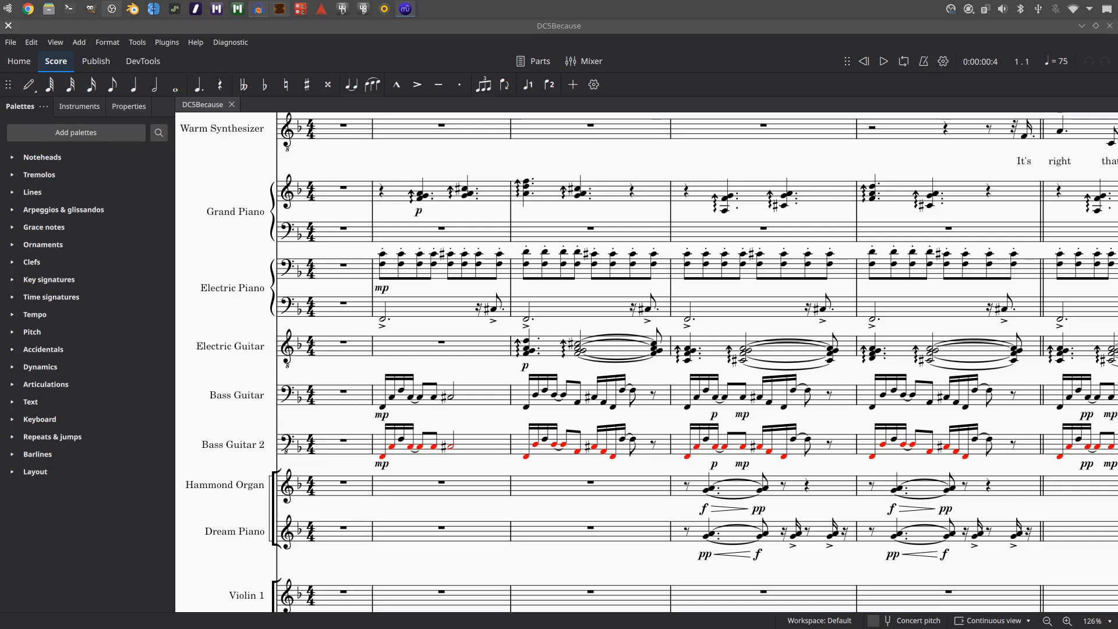
drag(646, 373, 624, 344)
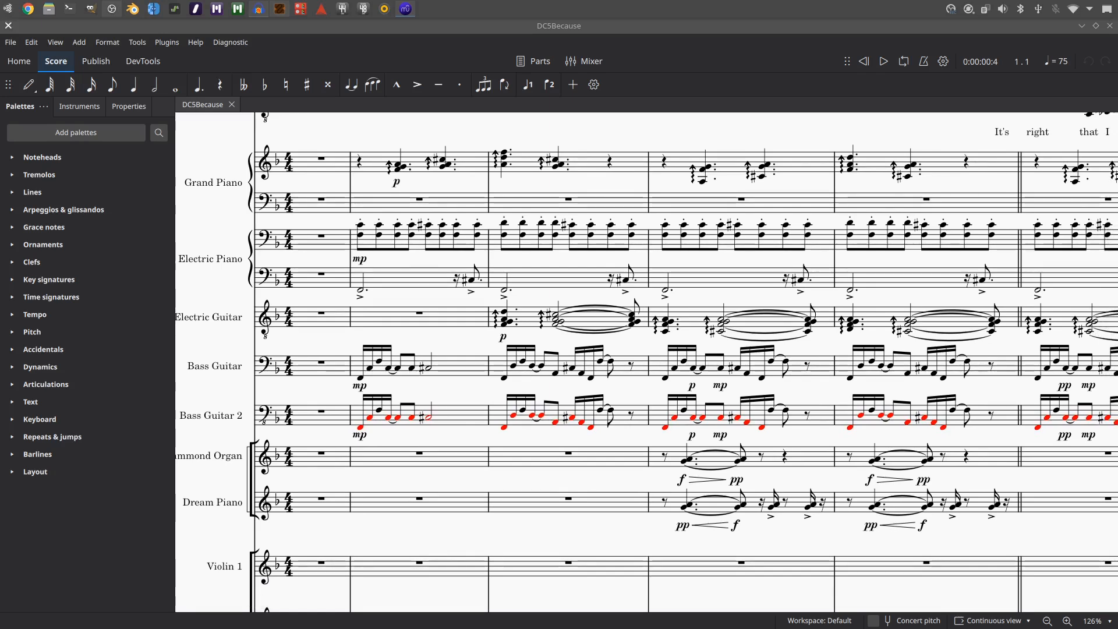
drag(605, 390, 519, 373)
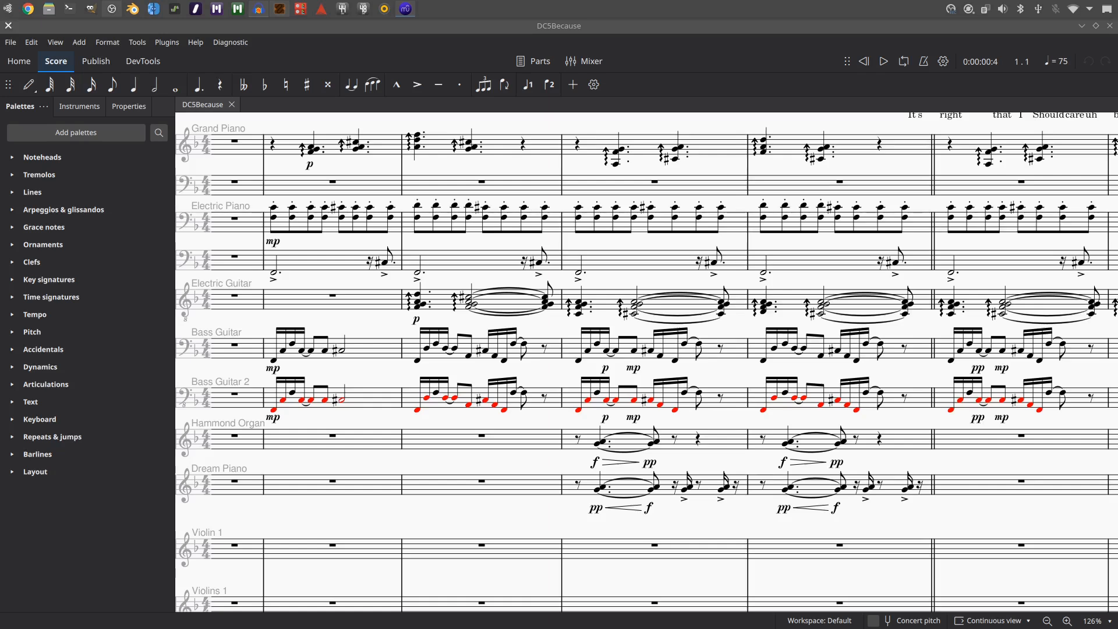
scroll(647, 361, right, 5)
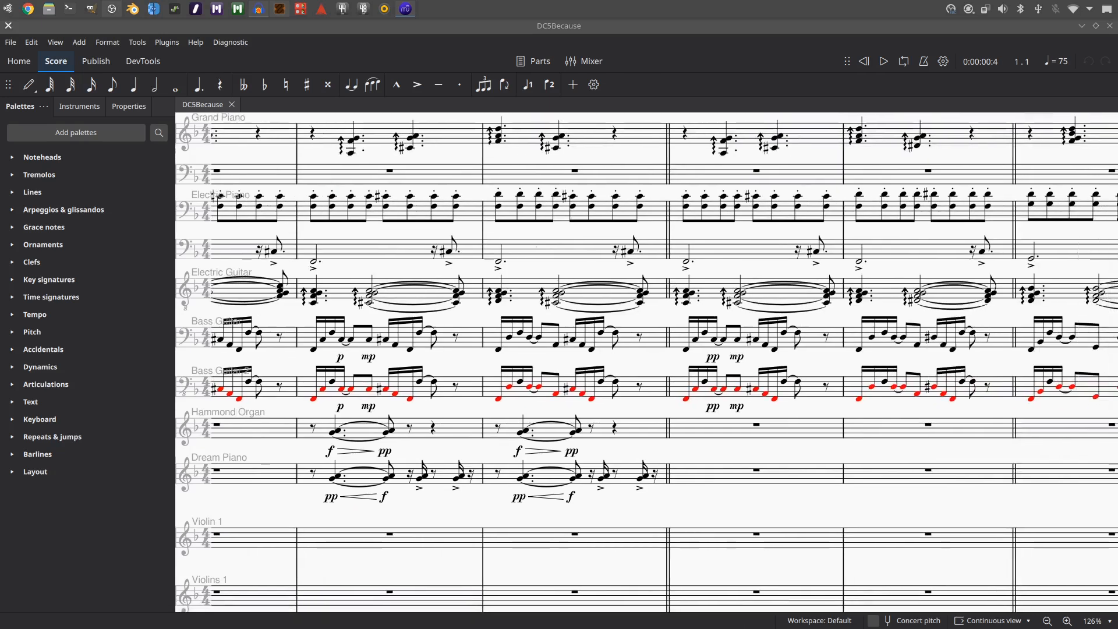
scroll(646, 361, right, 5)
scroll(647, 361, left, 7)
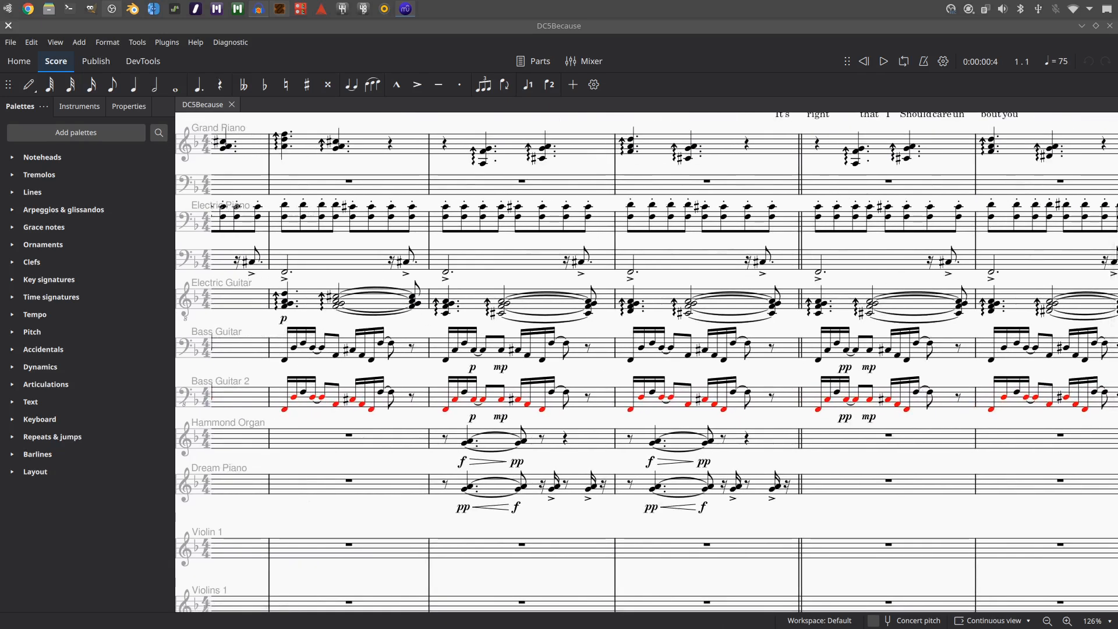
scroll(647, 361, left, 3)
scroll(646, 362, left, 2)
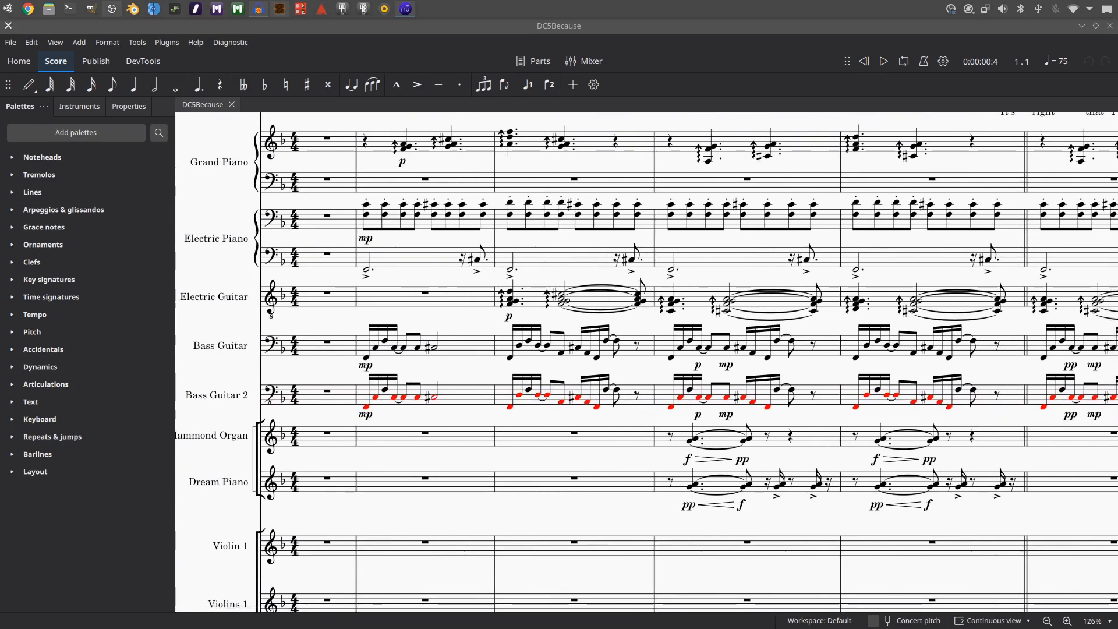
Examine the Hammond Organ and Dream Piano entries and their dynamics below the two bass guitar staves
scroll(646, 361, down, 2)
scroll(646, 361, right, 1)
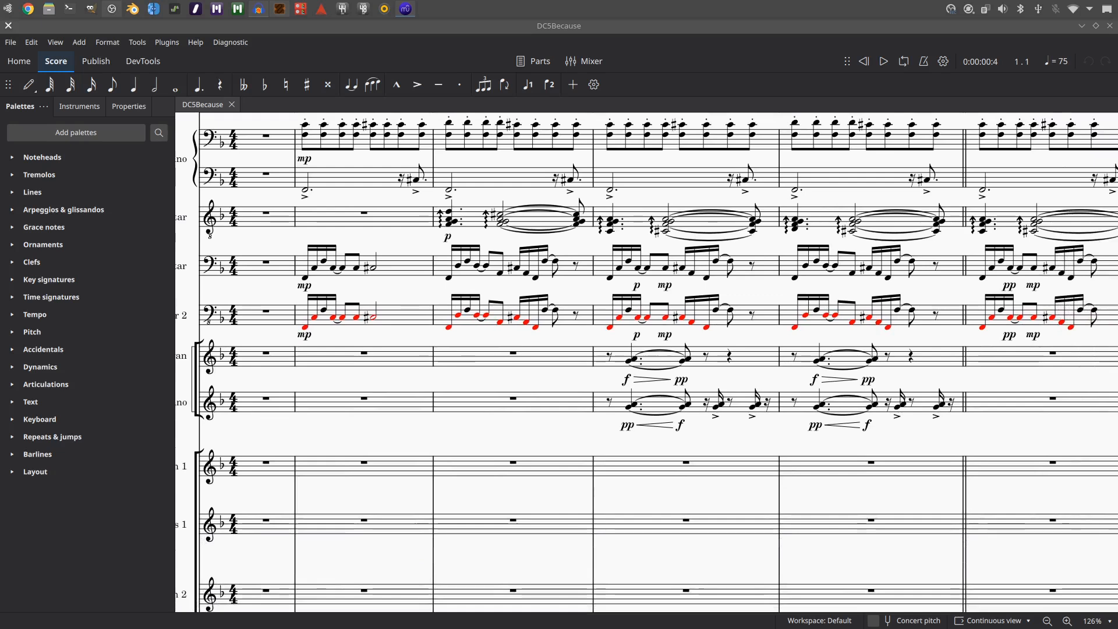
scroll(646, 361, left, 2)
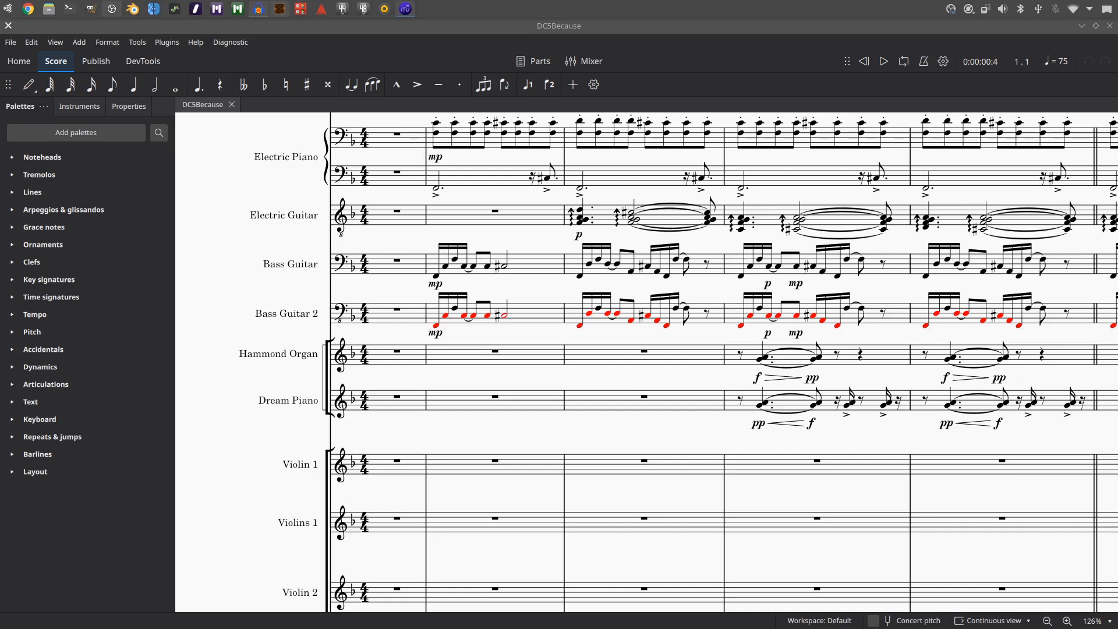
scroll(646, 361, right, 4)
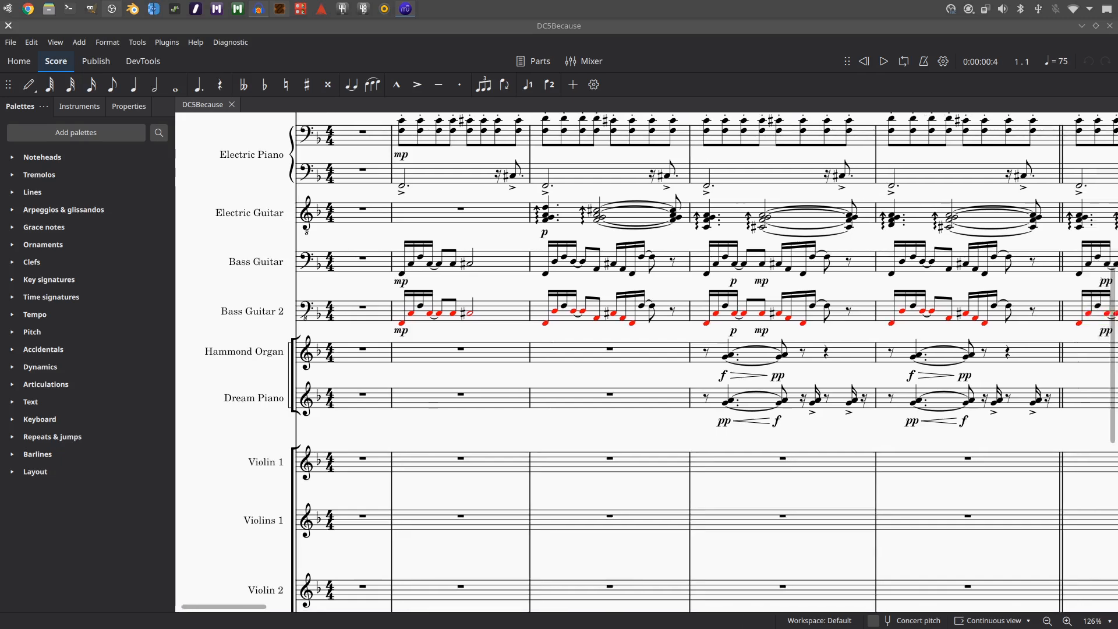
scroll(647, 361, right, 3)
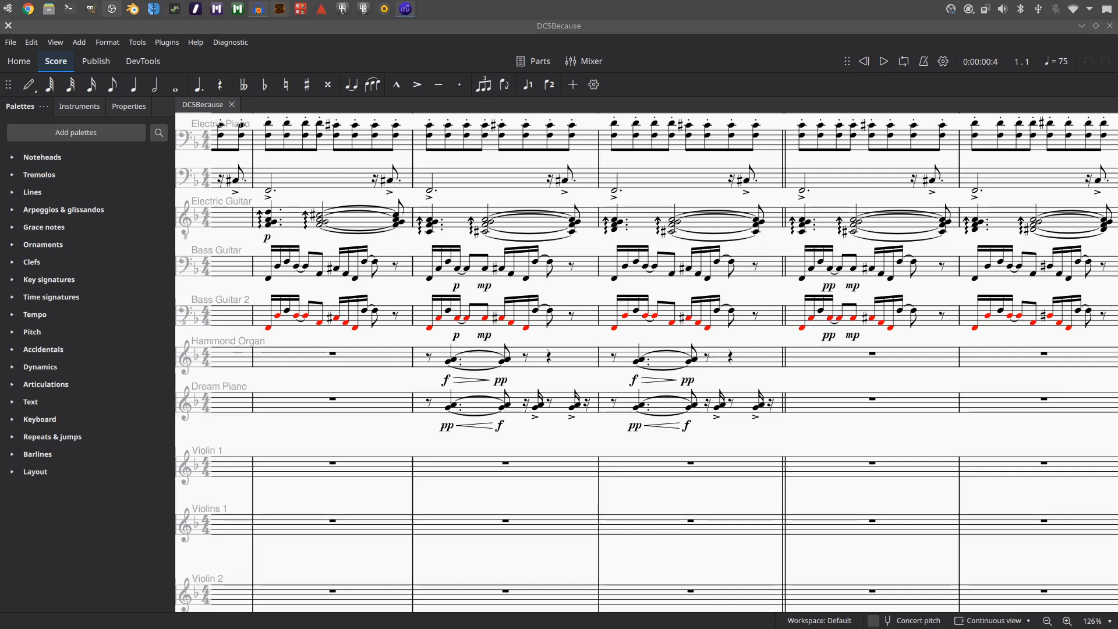
drag(495, 495, 774, 449)
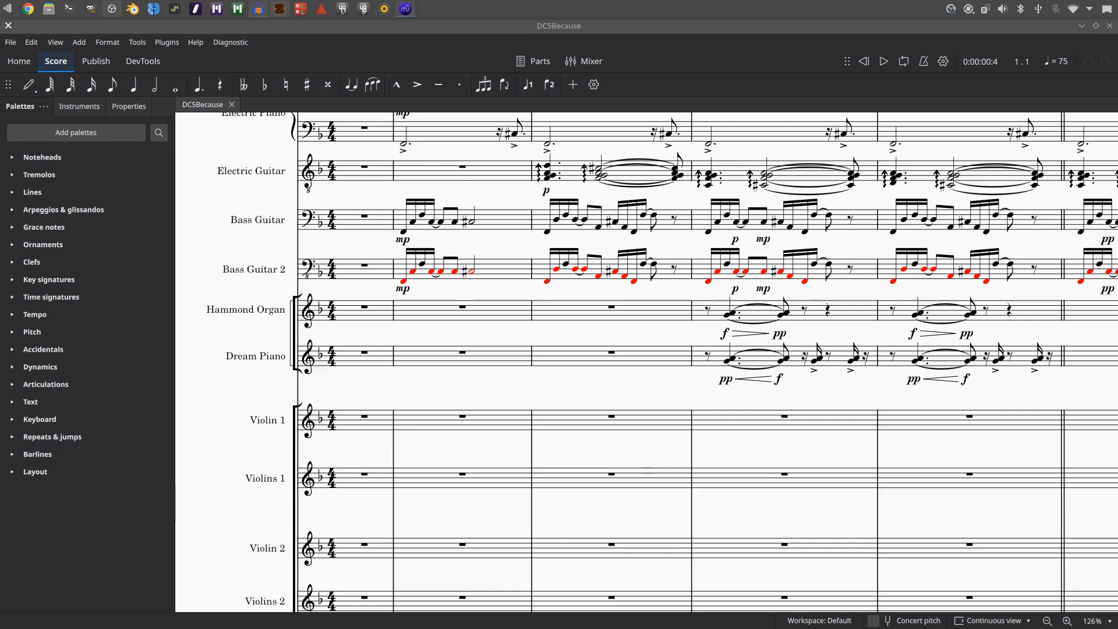
drag(781, 448, 512, 479)
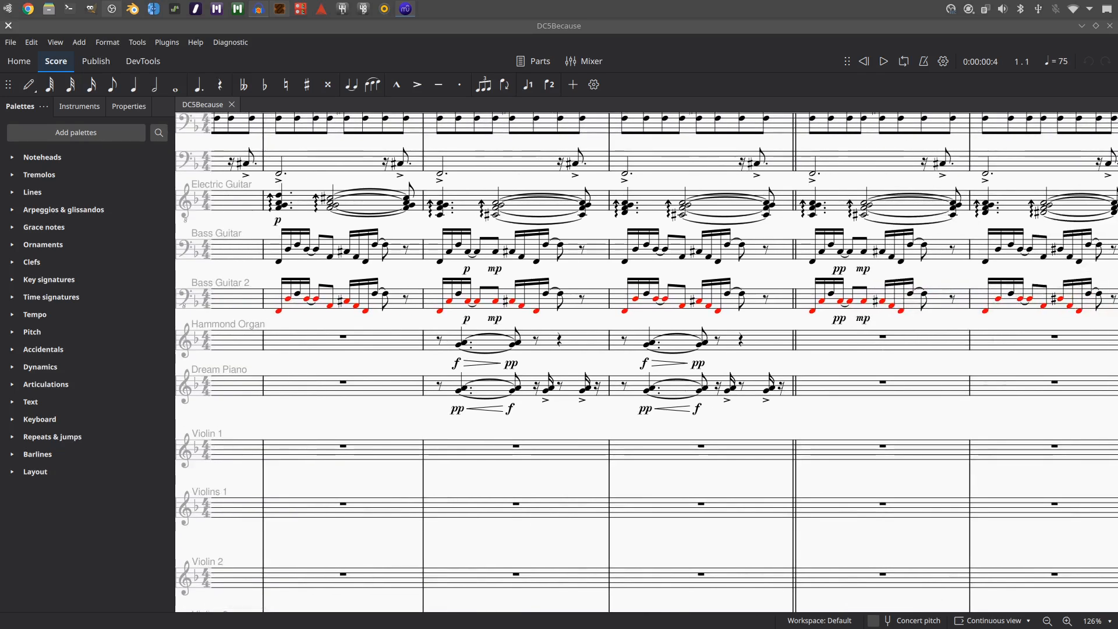
drag(512, 478, 451, 472)
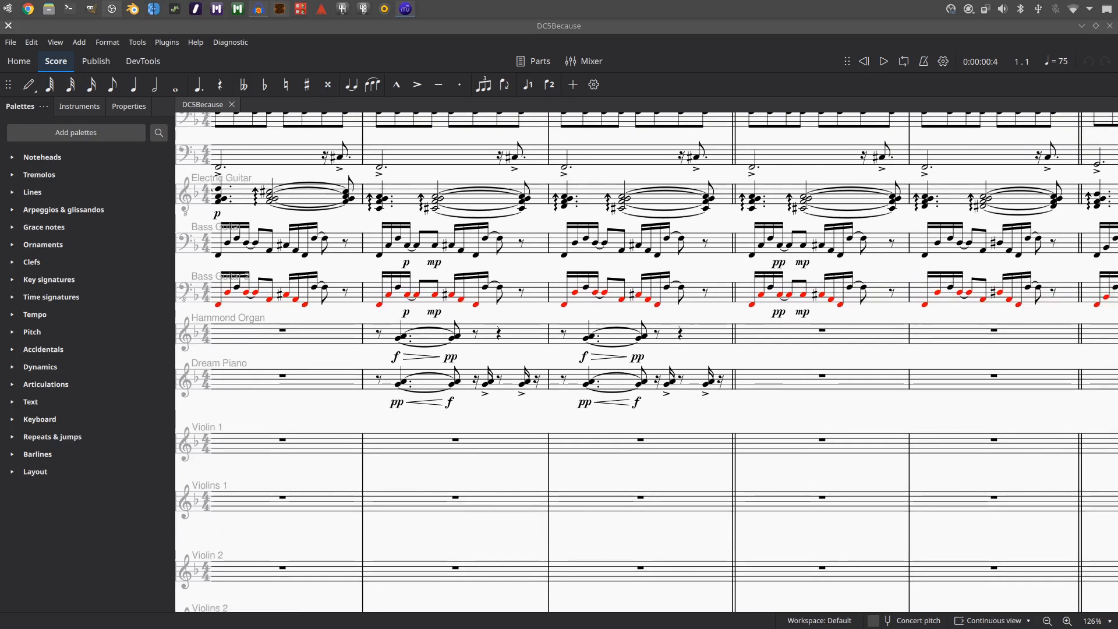
drag(670, 379, 516, 496)
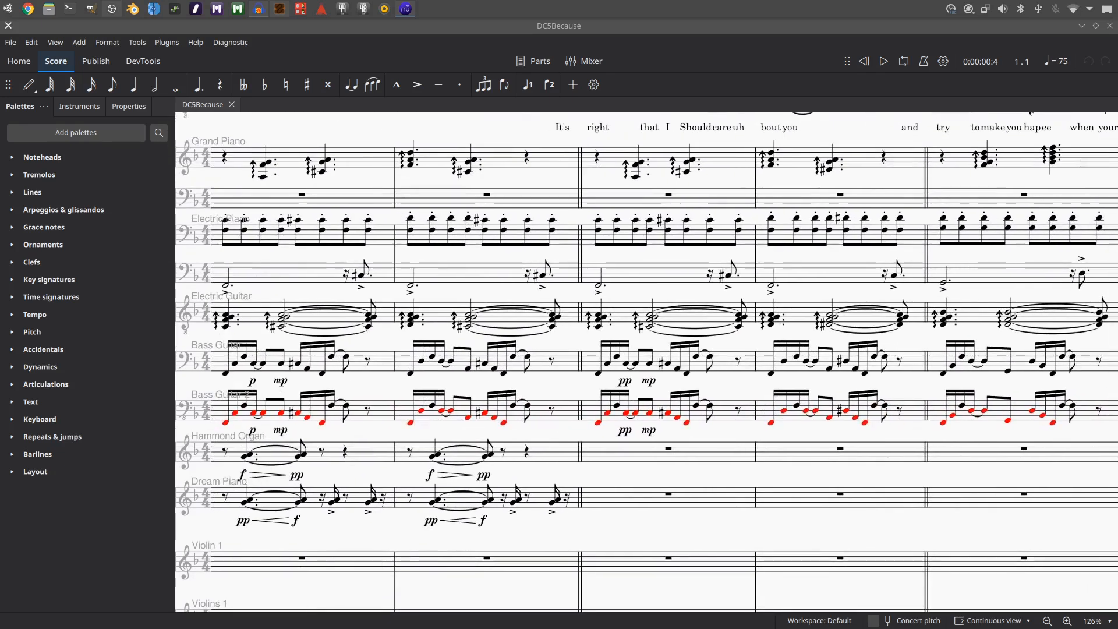
Look through the score from the Vibraphone staff down to the string section's names at the start of the score
scroll(647, 361, up, 3)
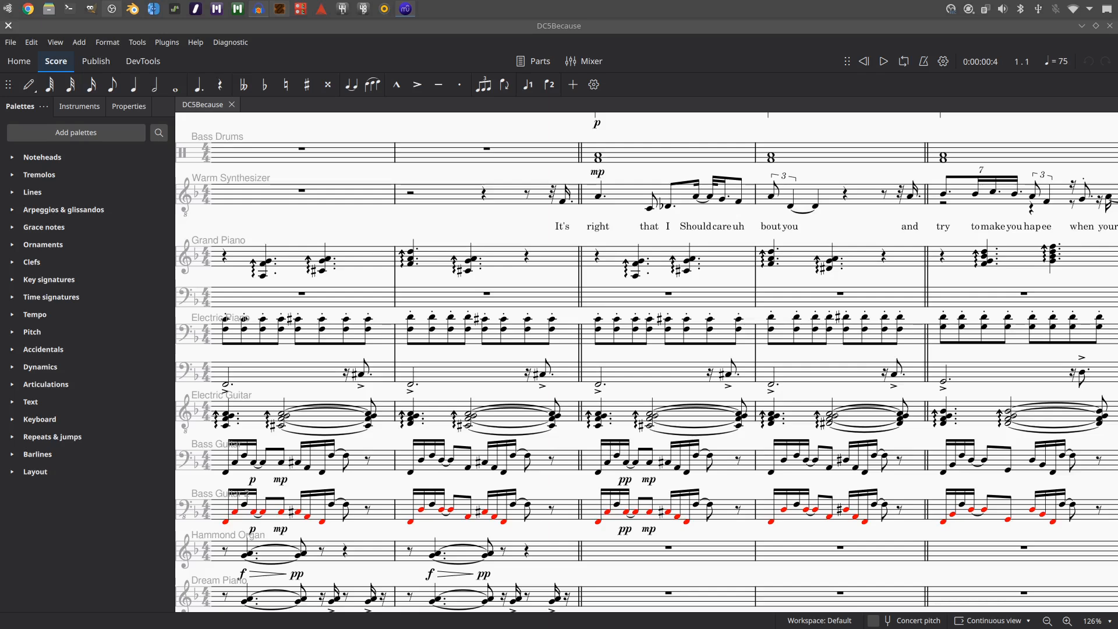
scroll(647, 361, up, 8)
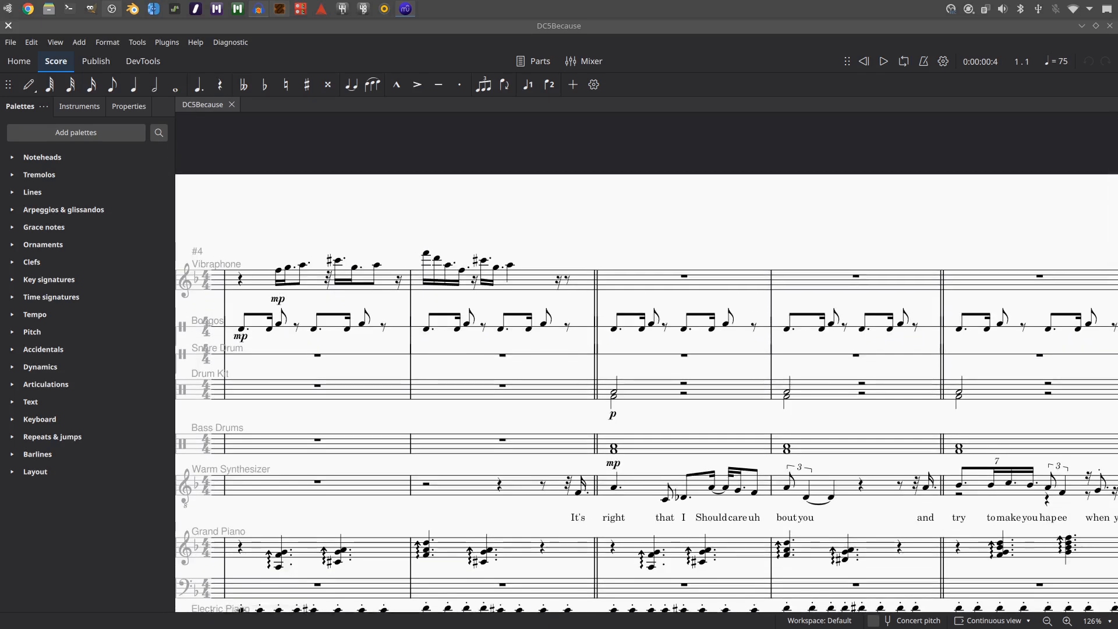
scroll(646, 361, down, 4)
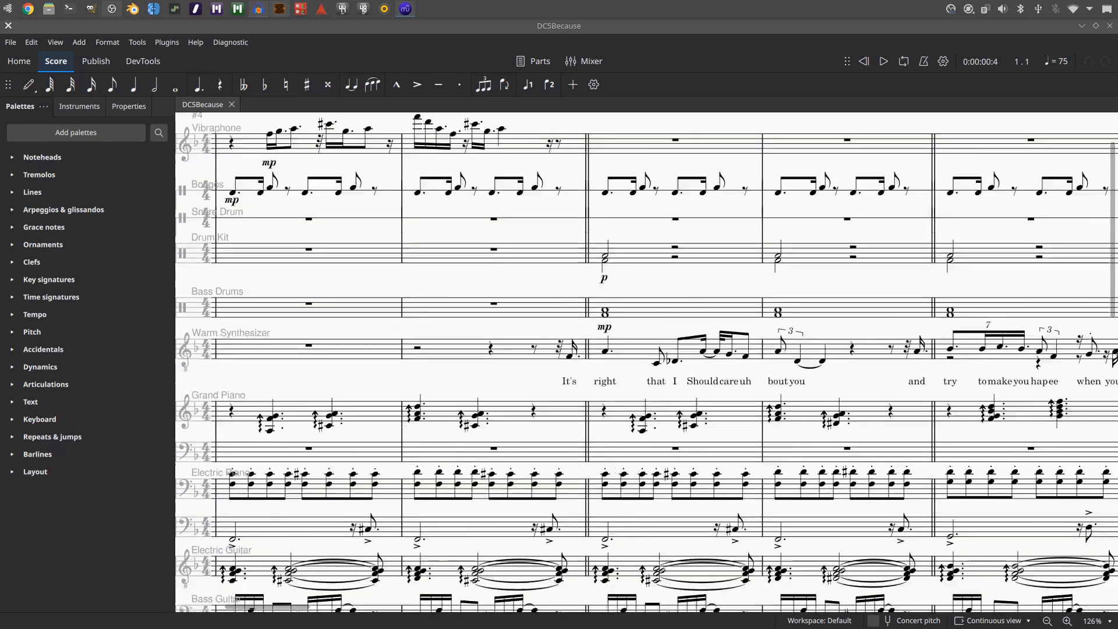
scroll(646, 361, down, 6)
scroll(646, 361, down, 3)
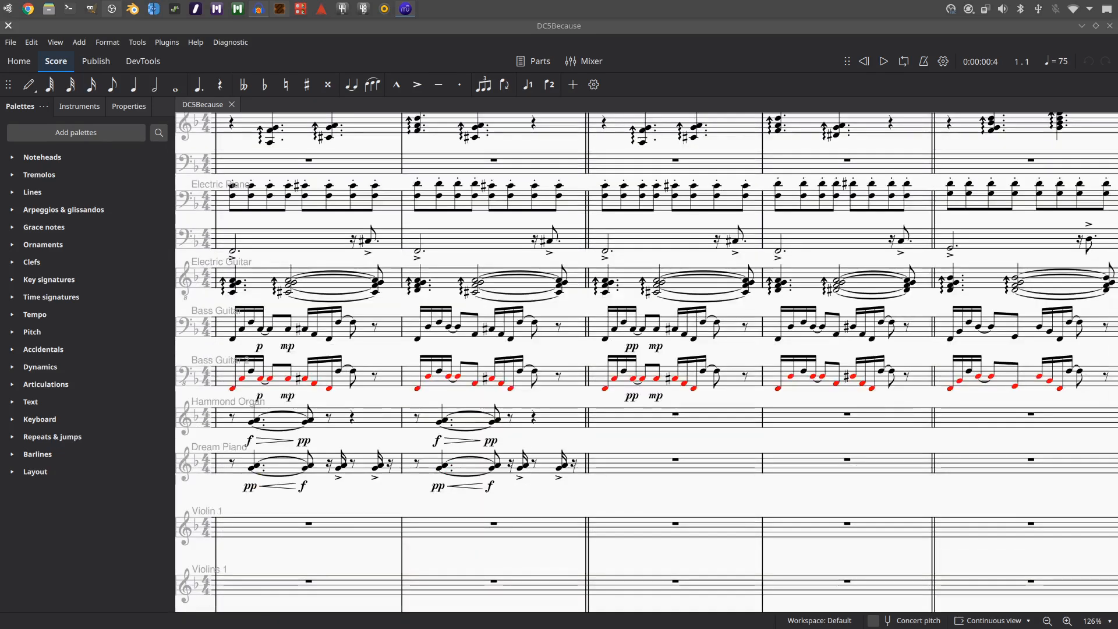
scroll(647, 361, down, 12)
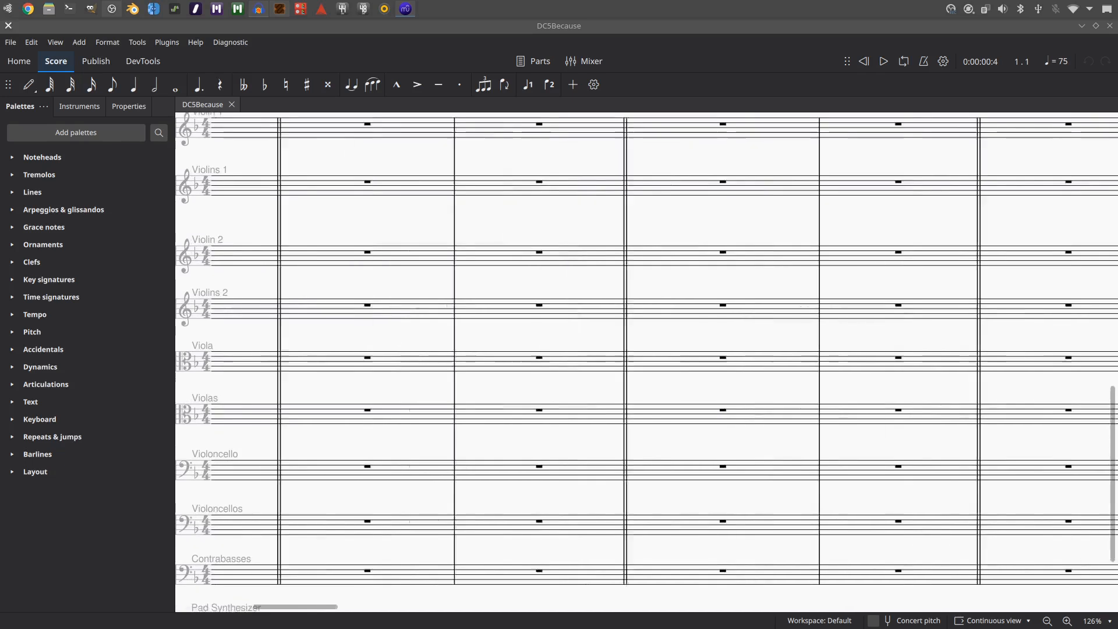
scroll(646, 361, left, 10)
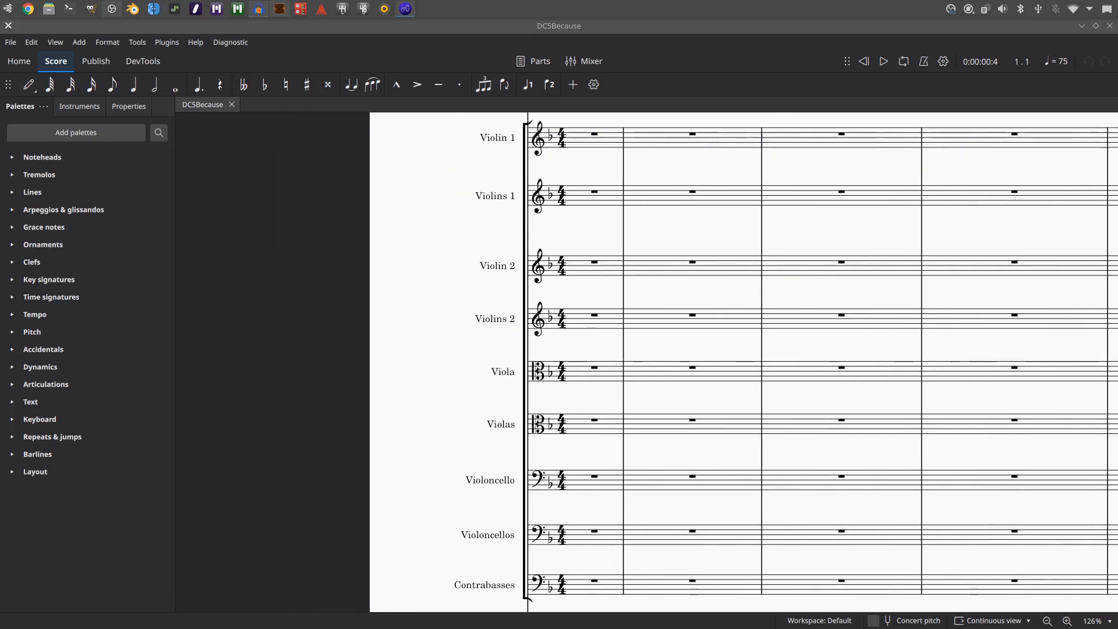
Look over the string section's staves at the start of the score and the Pad Synthesizer staff below the Contrabasses
scroll(646, 361, up, 2)
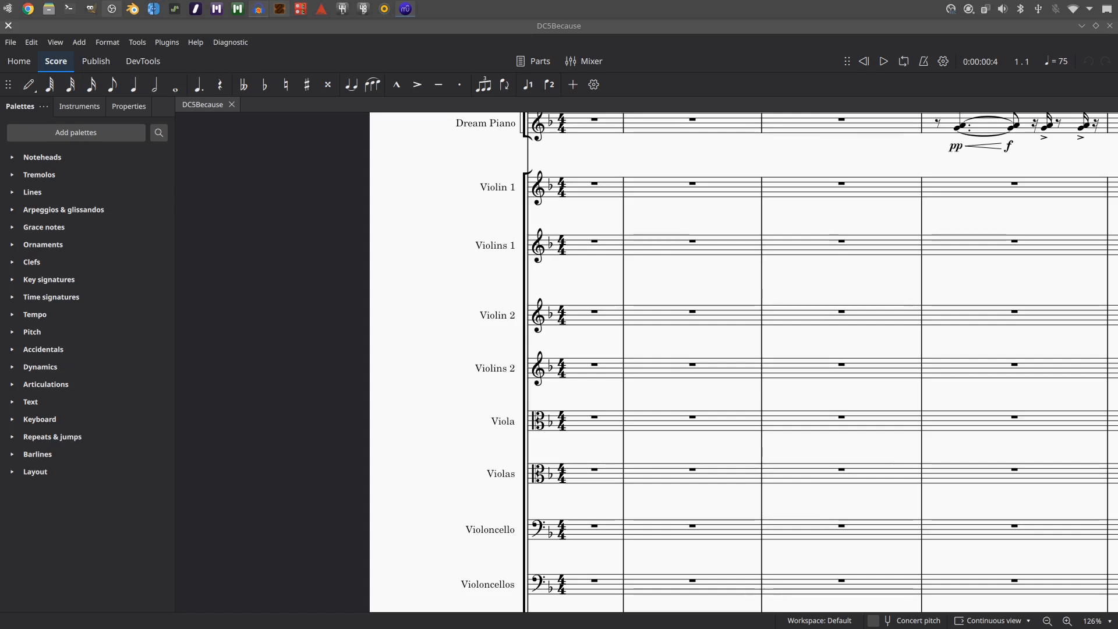
scroll(647, 362, down, 3)
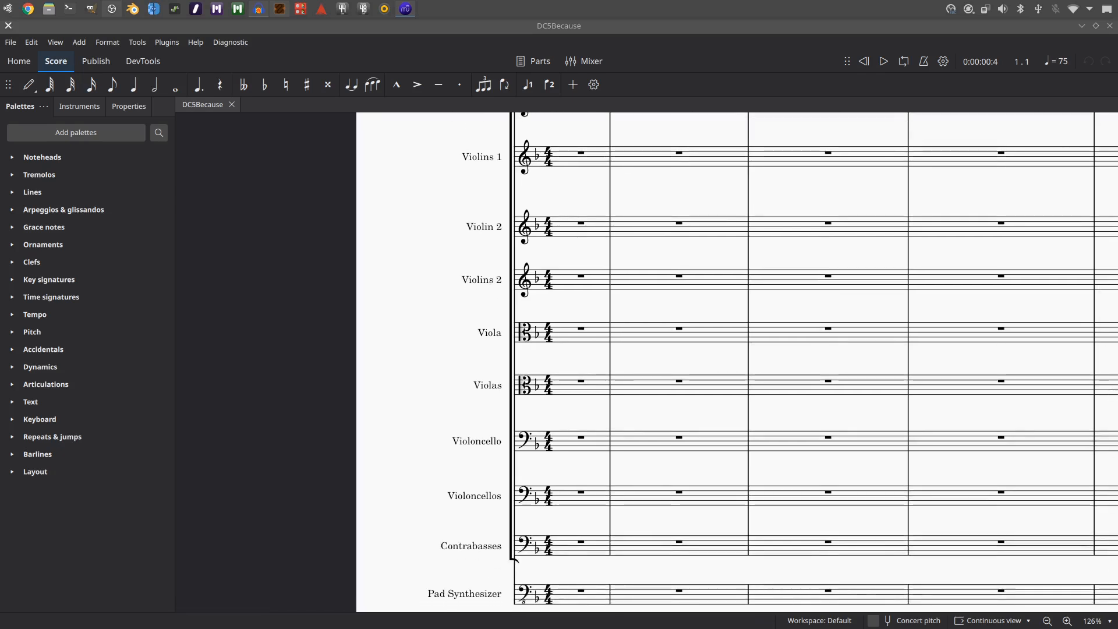
scroll(721, 359, down, 4)
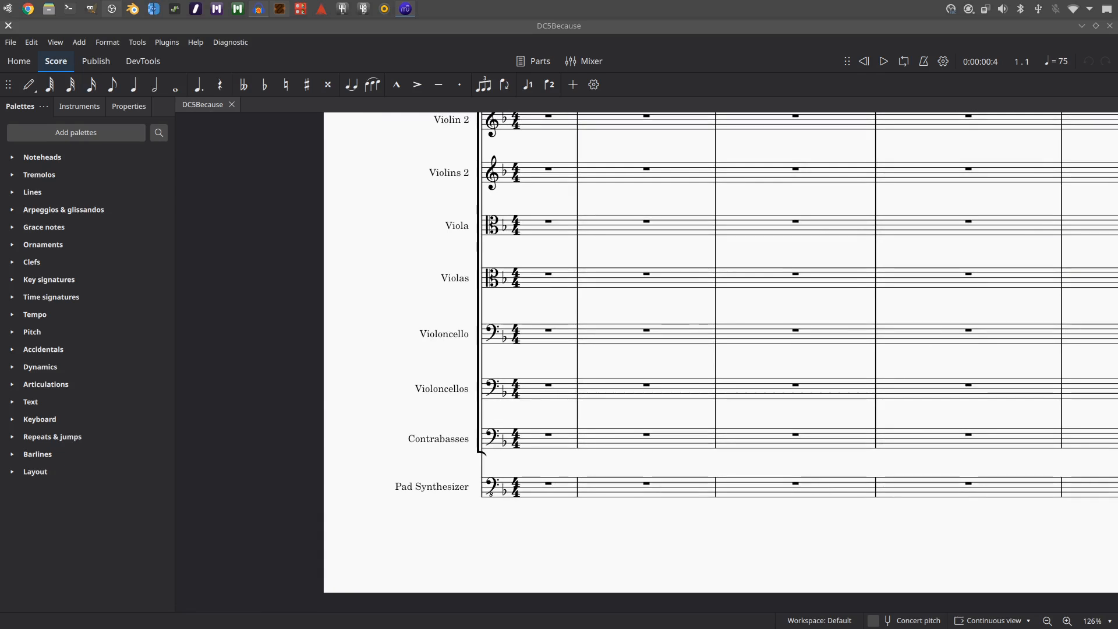
scroll(720, 358, down, 2)
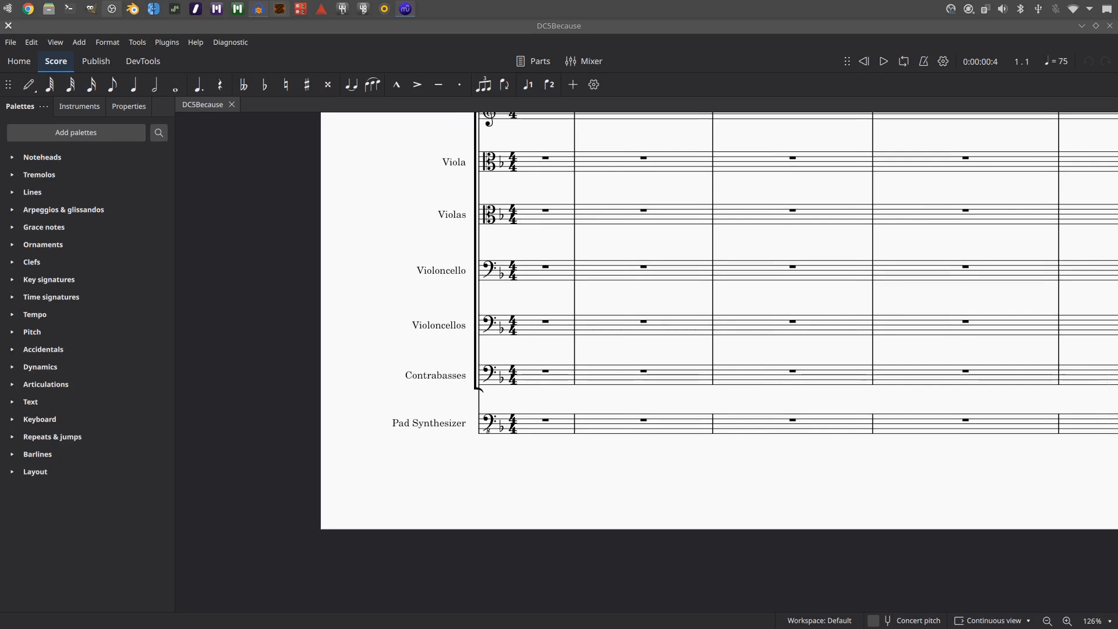
Examine the string and Pad Synthesizer entries and their dynamics further along in the score
scroll(720, 358, right, 20)
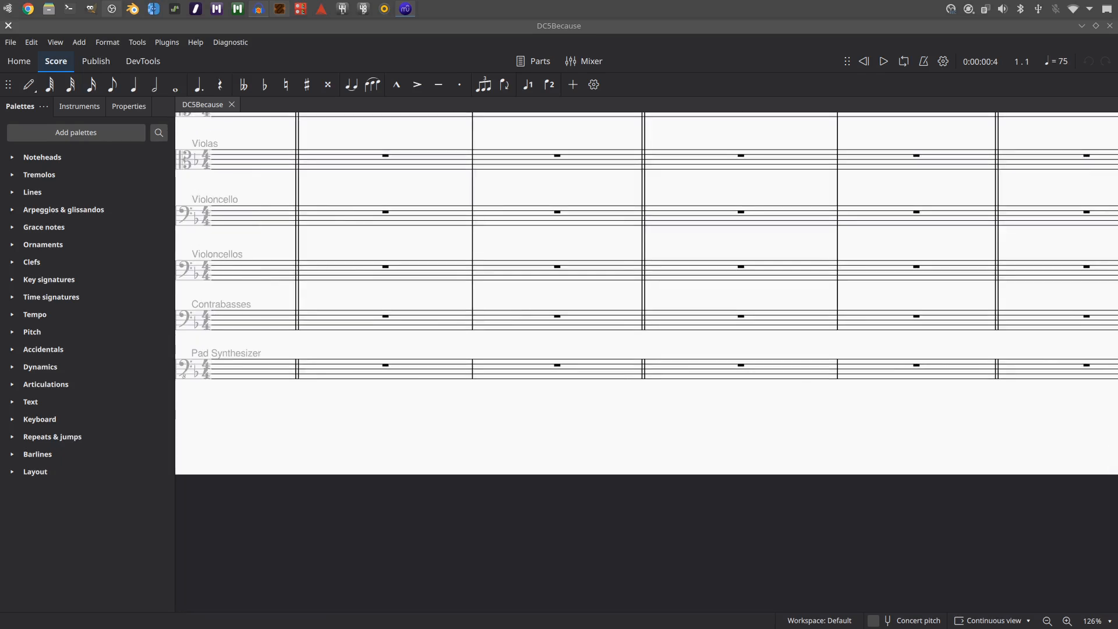
scroll(646, 250, right, 5)
scroll(646, 251, right, 5)
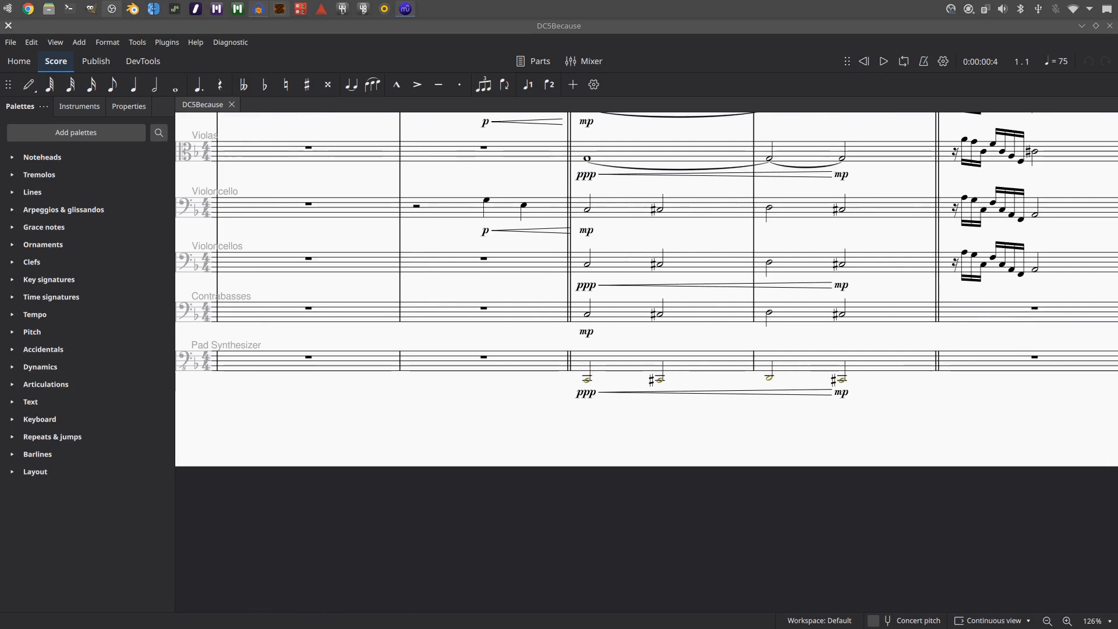
scroll(647, 361, up, 5)
scroll(646, 361, right, 5)
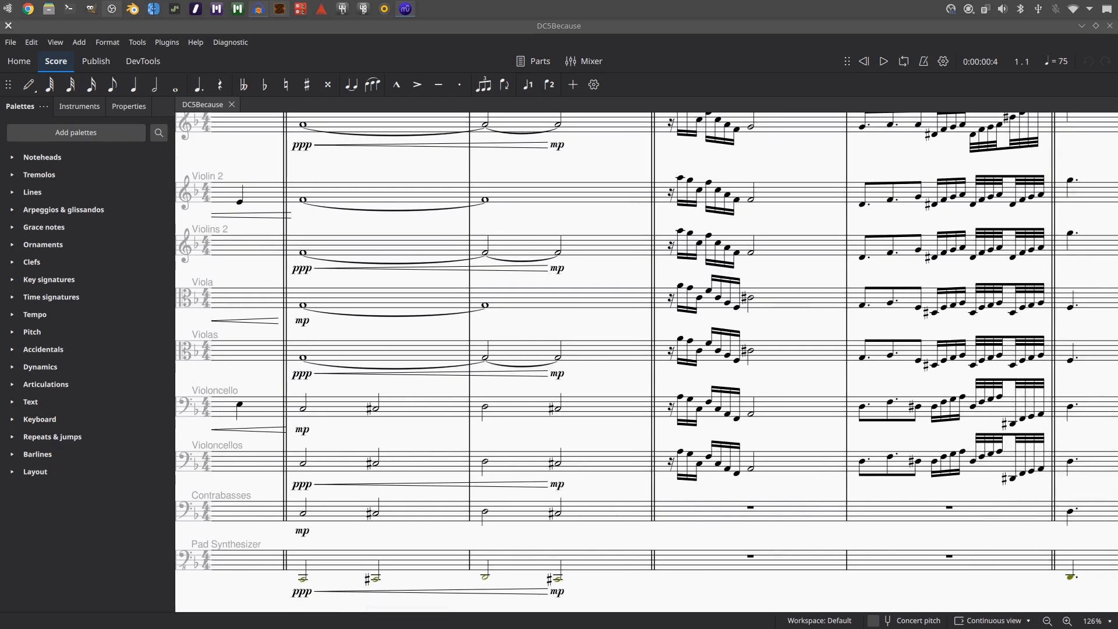
scroll(646, 361, up, 2)
scroll(684, 300, down, 8)
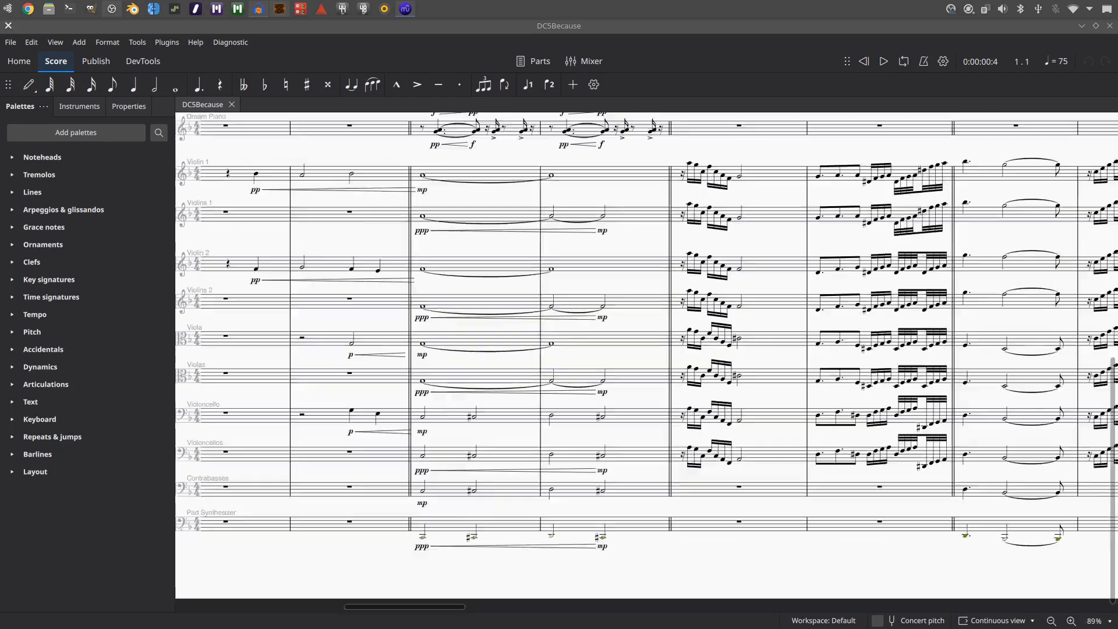
Play the whole score through from the first measure, with all staves in view at 45% zoom
drag(683, 300, 804, 476)
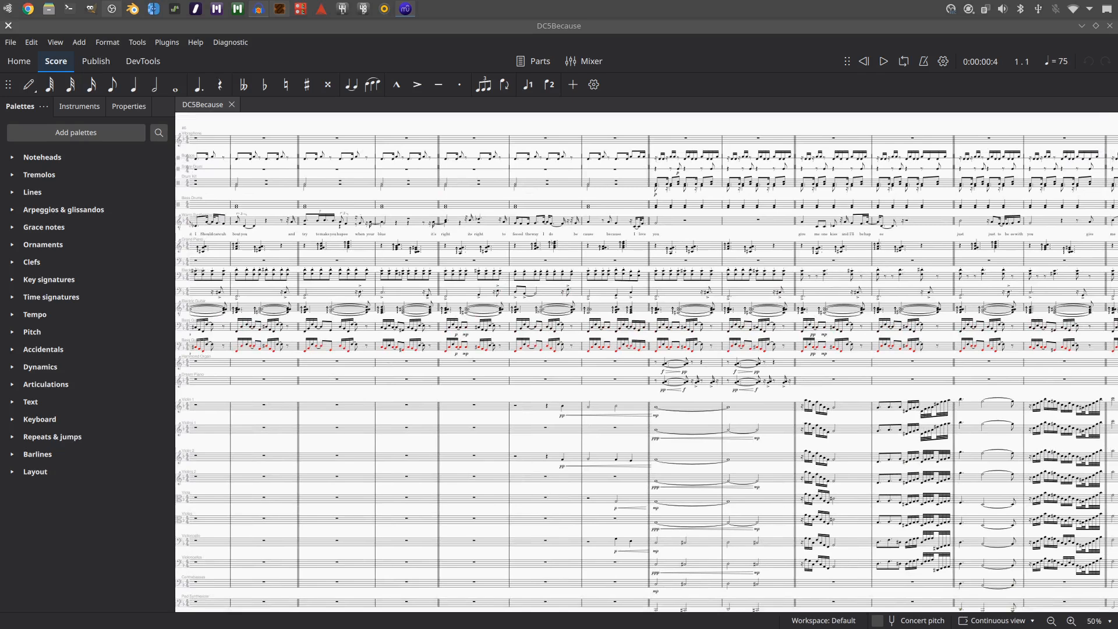
scroll(649, 252, down, 1)
drag(649, 252, 729, 231)
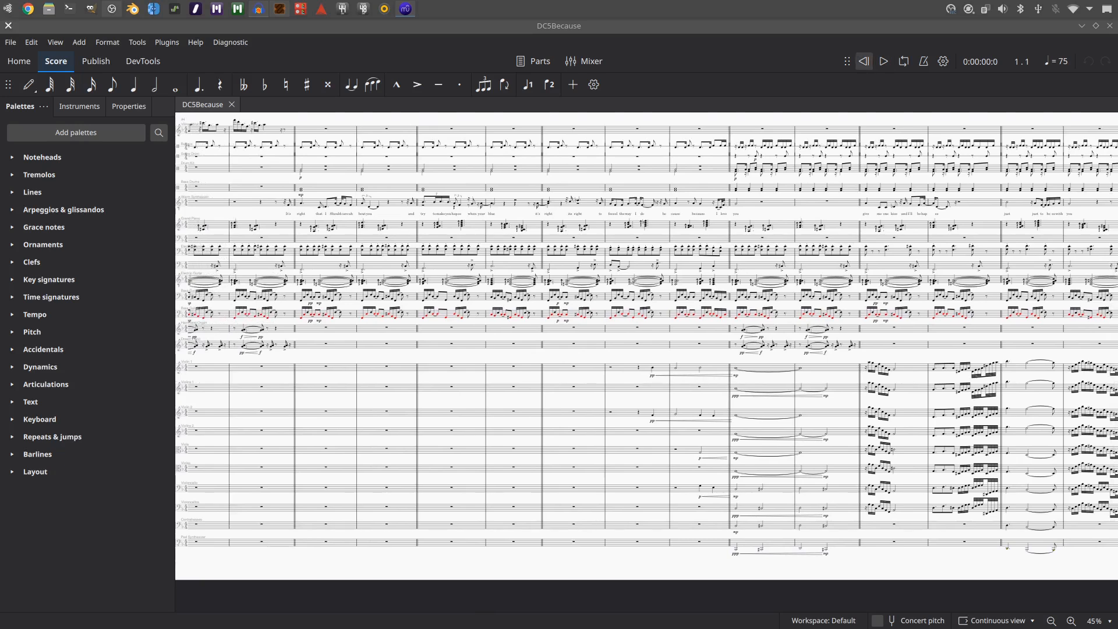
key(space)
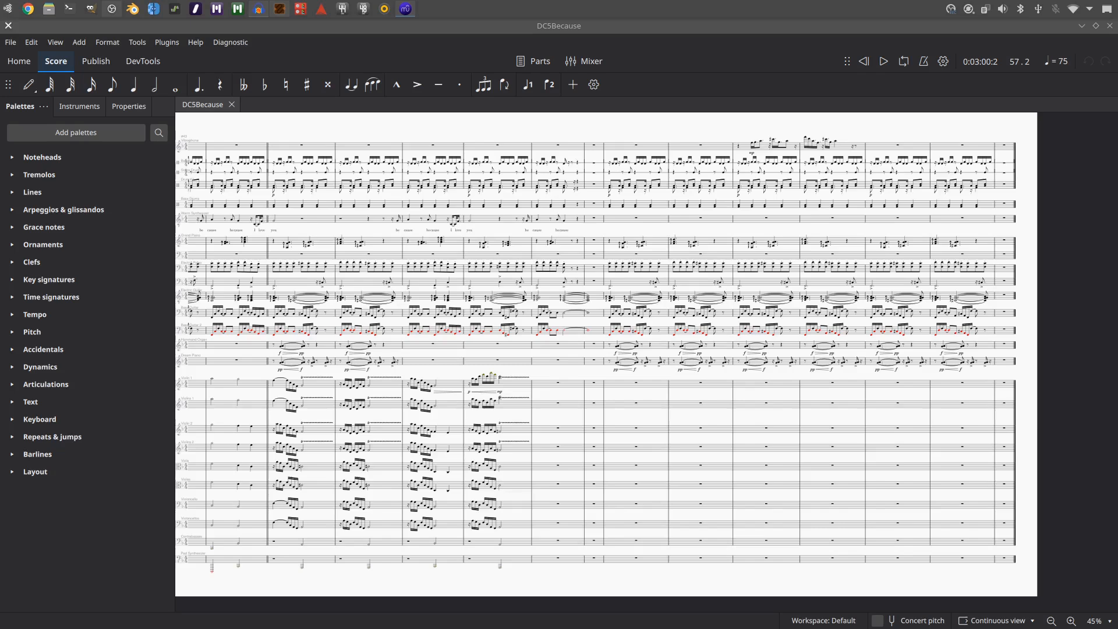
Look back from the end of the score over the string passages in the measures leading to the ending
drag(518, 491, 810, 459)
drag(524, 422, 778, 453)
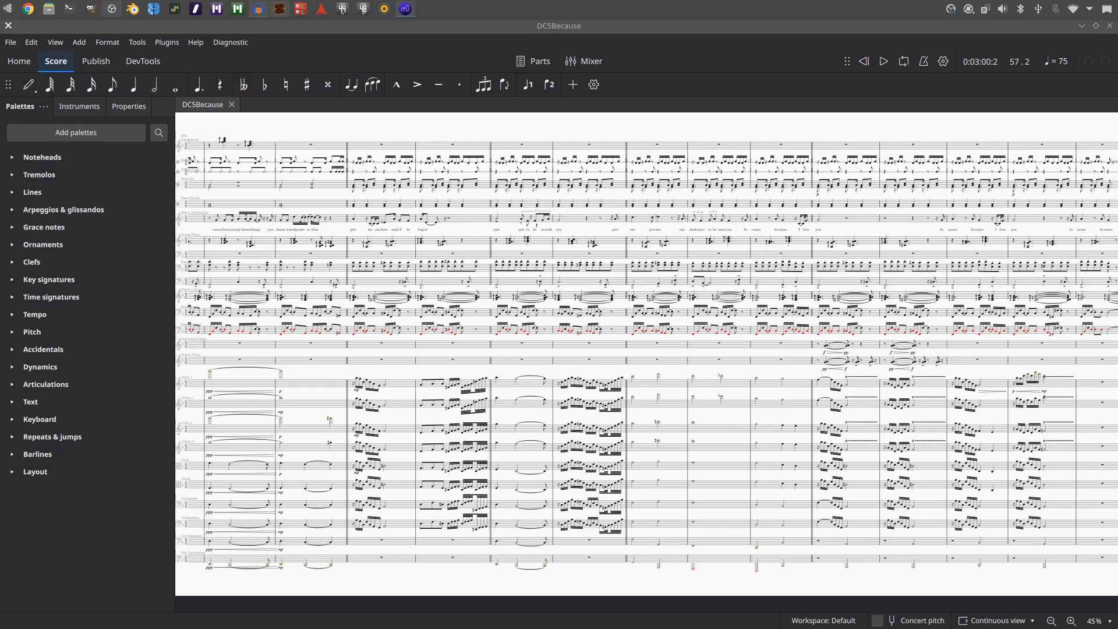
drag(565, 357, 726, 349)
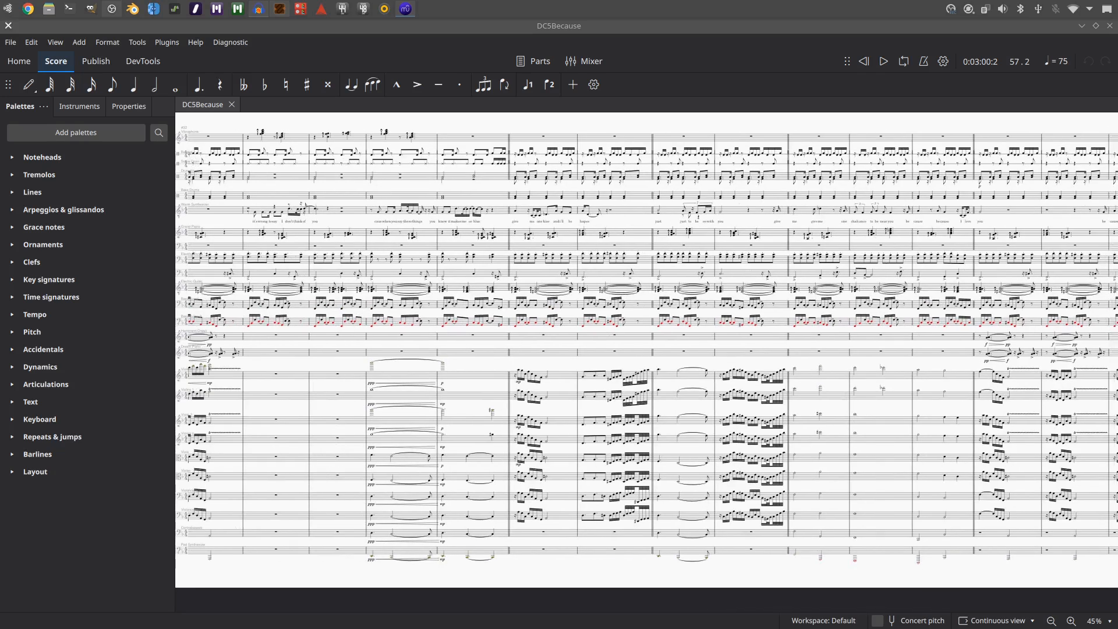
Look over the instrument channels in the mixer and close it again
click(586, 62)
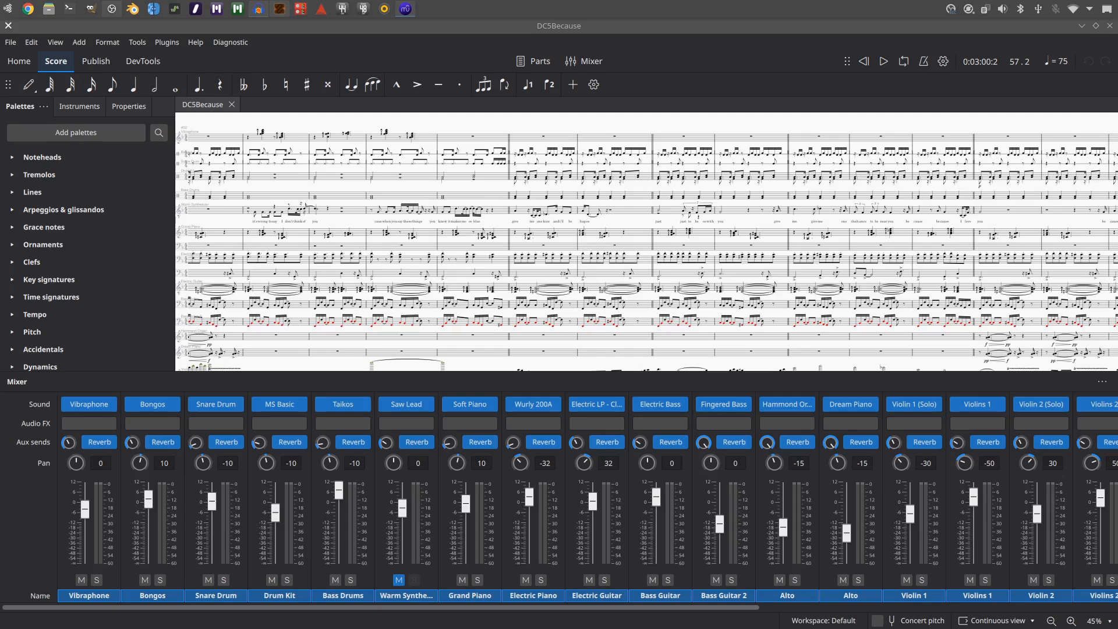
mouse_move(582, 607)
mouse_down()
mouse_move(941, 608)
mouse_move(583, 607)
mouse_up()
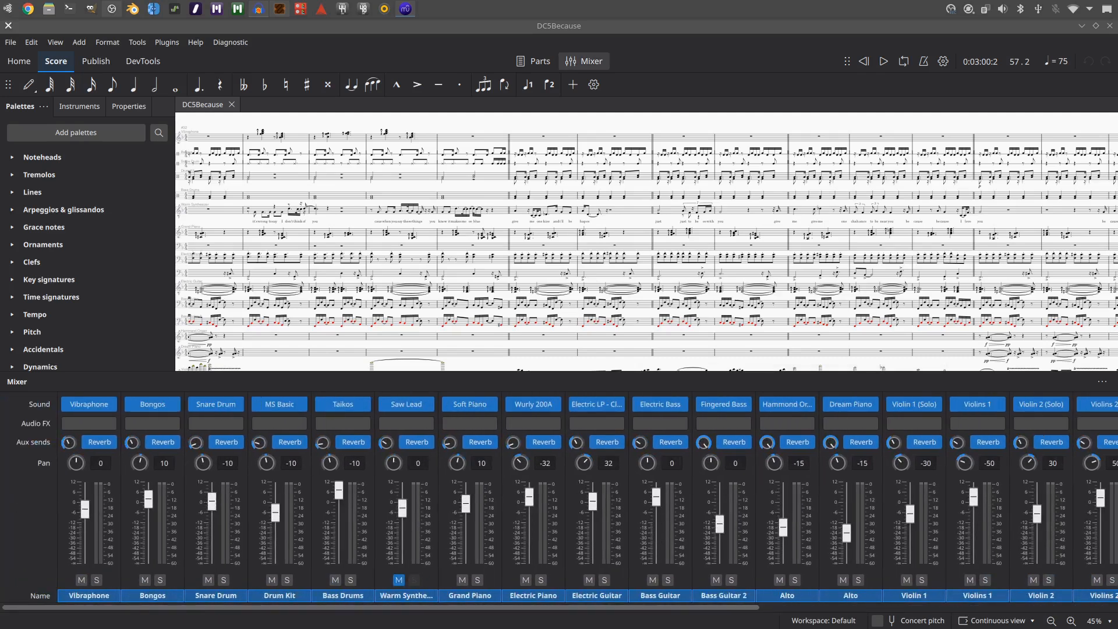
click(585, 62)
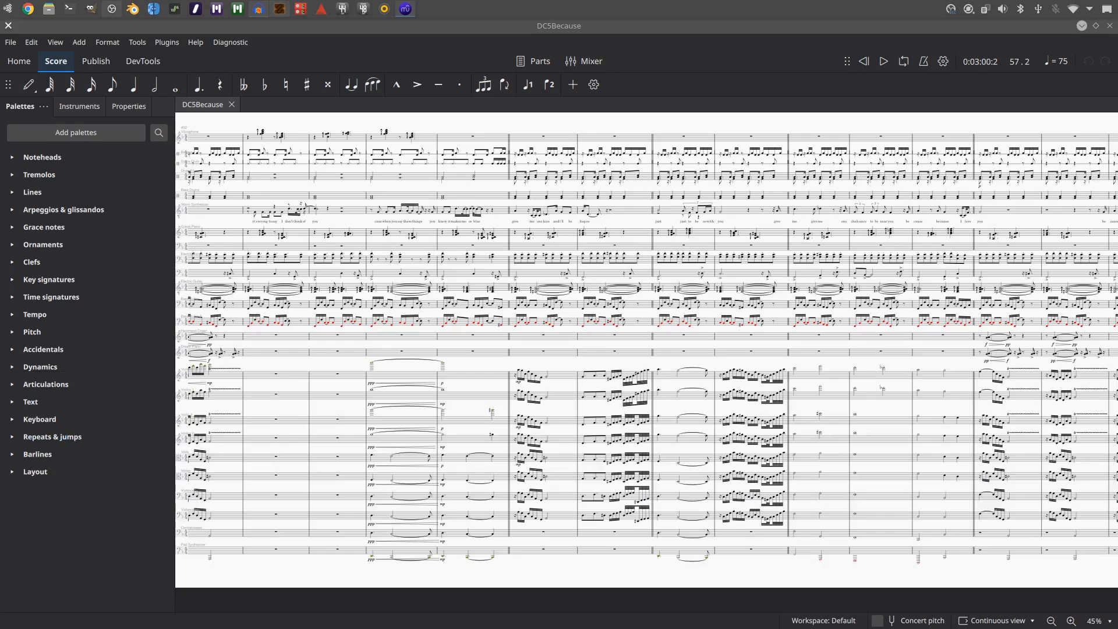
Switch to the DC5Mix project in Audacity, solo the Mix 1 track and play it from about 15 seconds
key(alt+Tab)
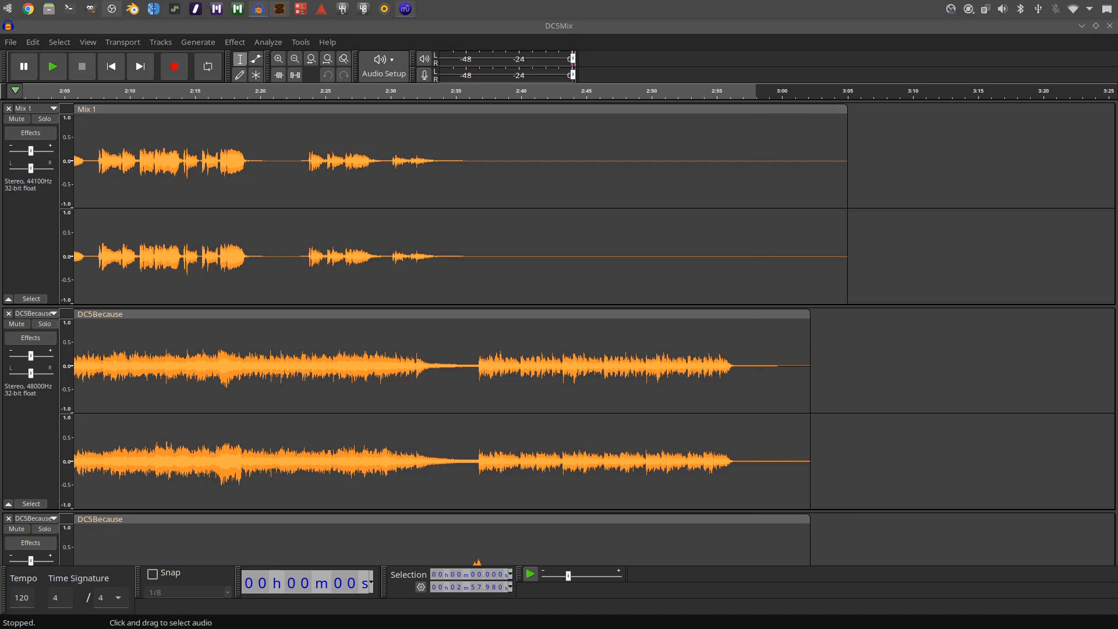
click(111, 66)
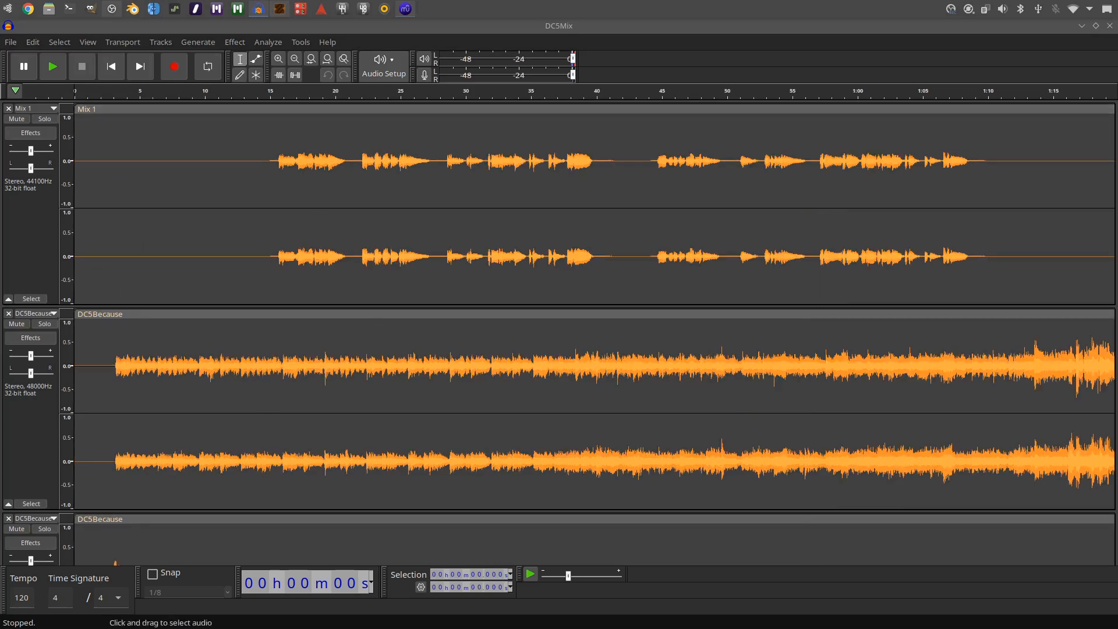
click(44, 119)
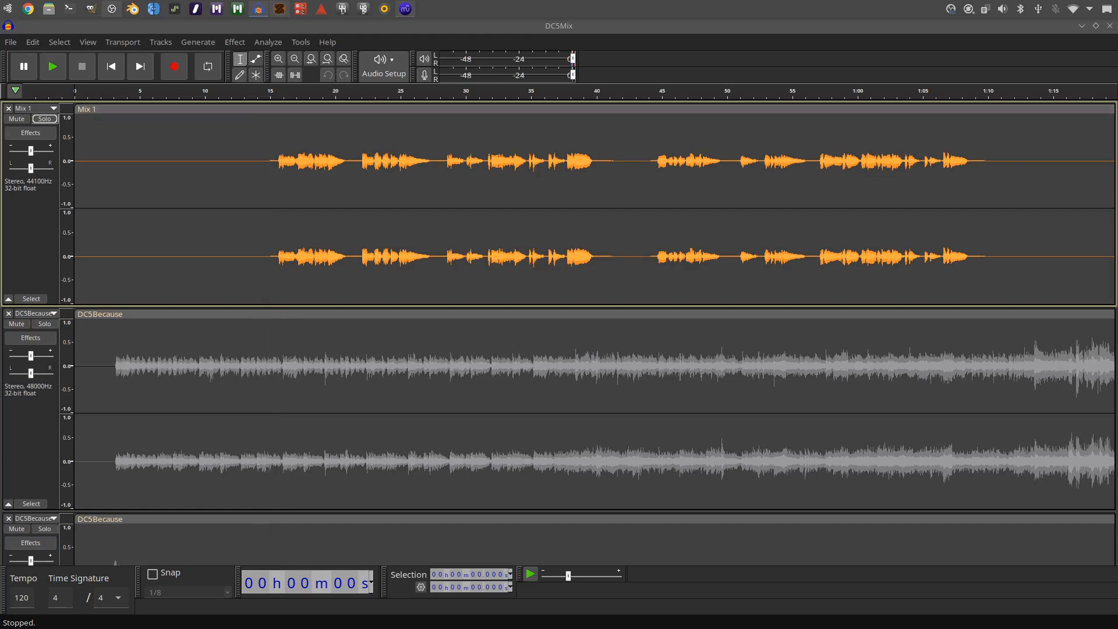
click(269, 92)
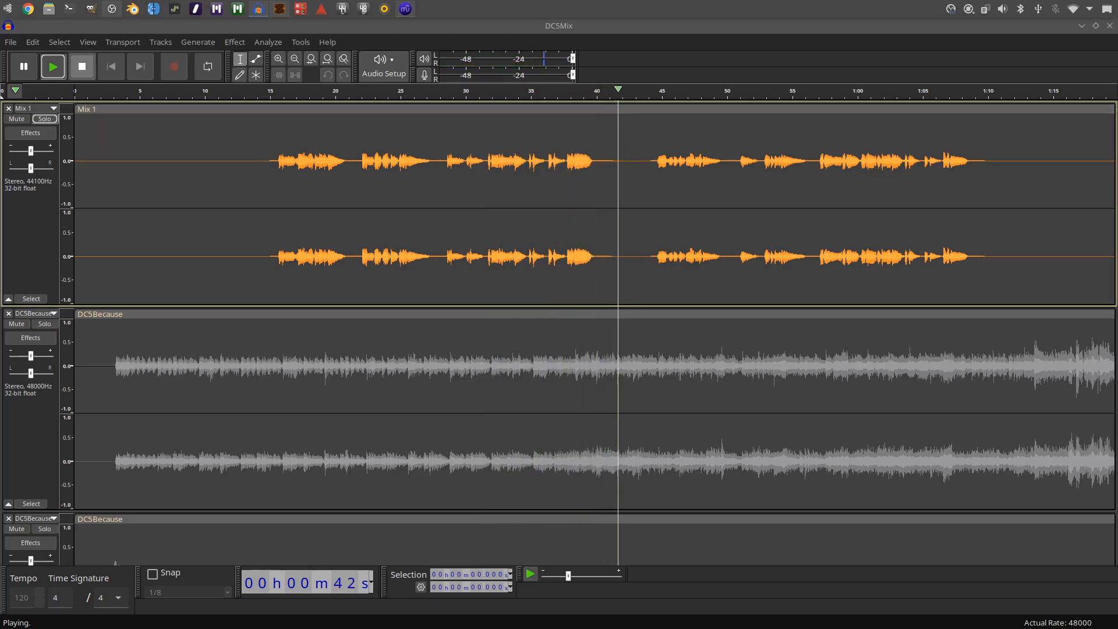
key(space)
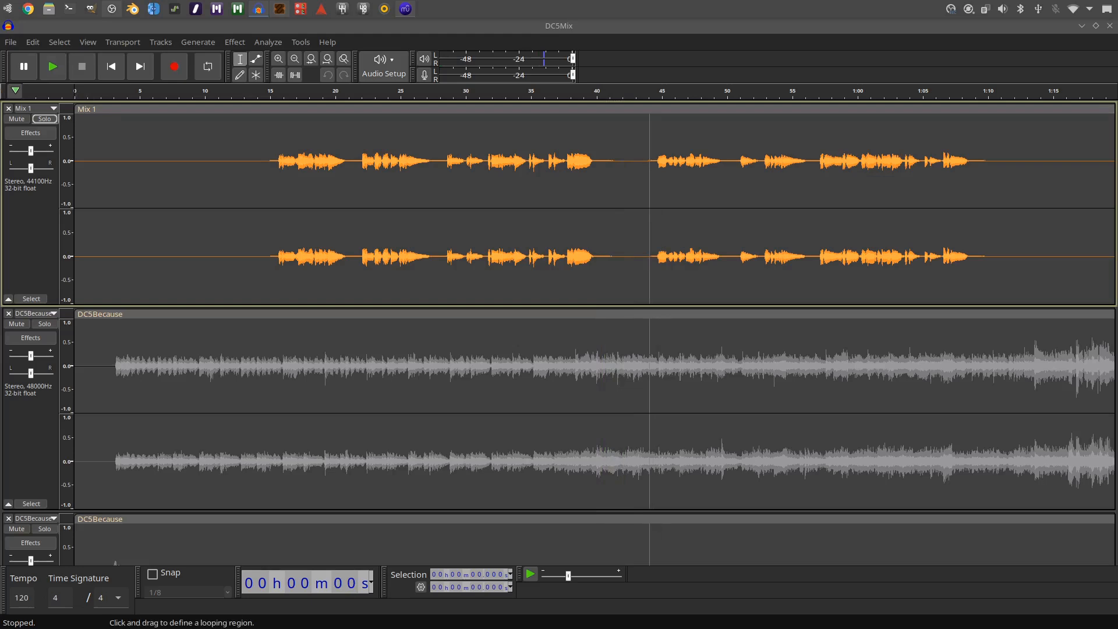
Play the soloed Mix 1 track from about 44 seconds, stop playback and turn its solo off
click(653, 91)
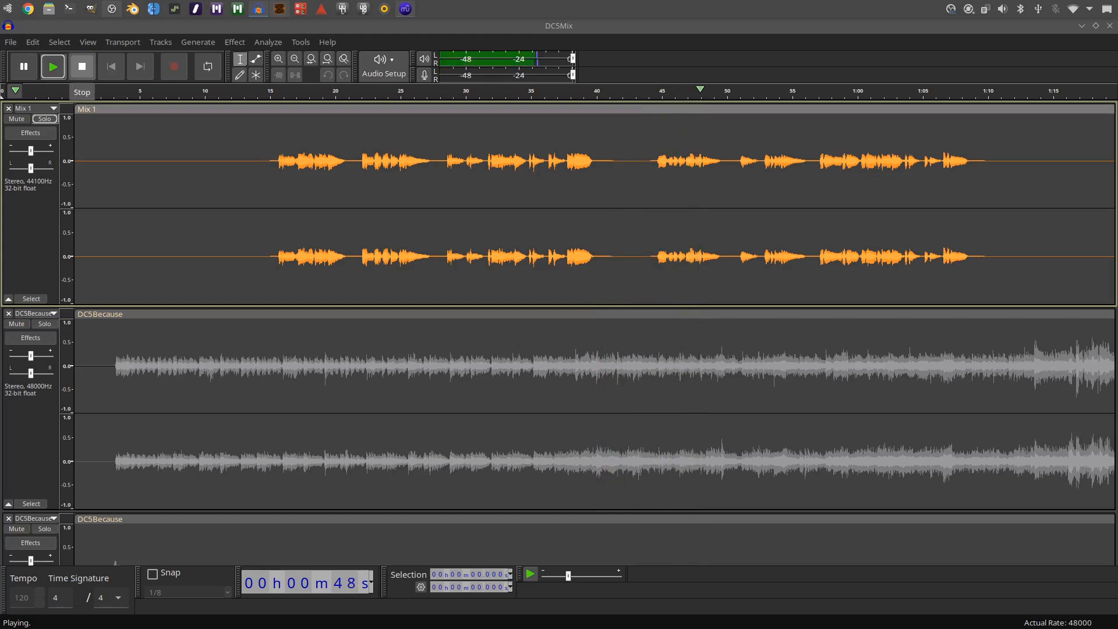
click(82, 66)
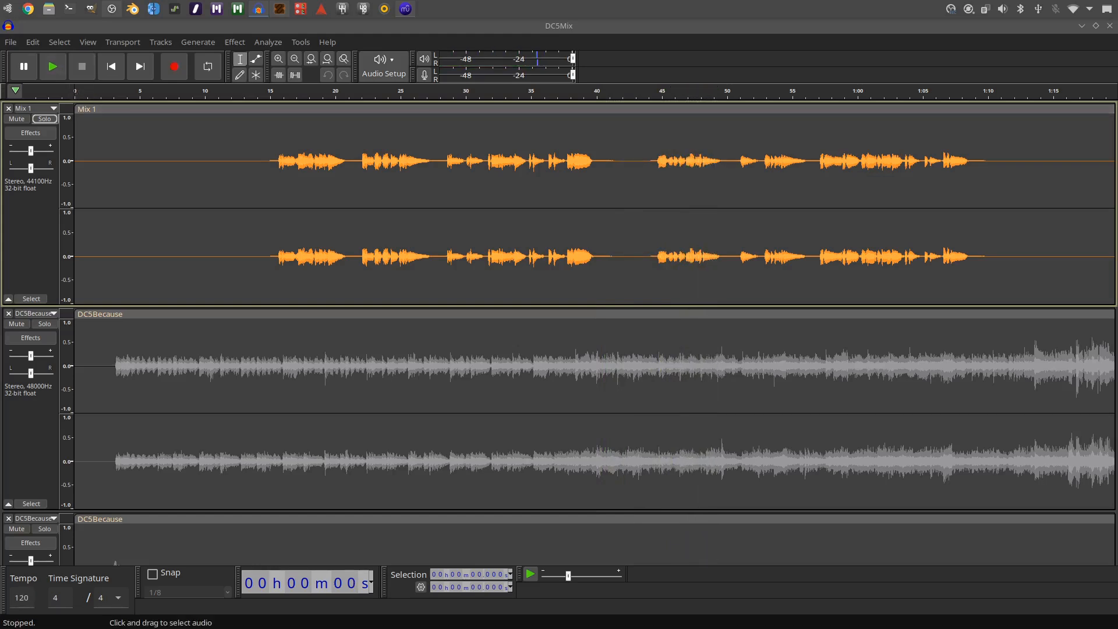
click(44, 120)
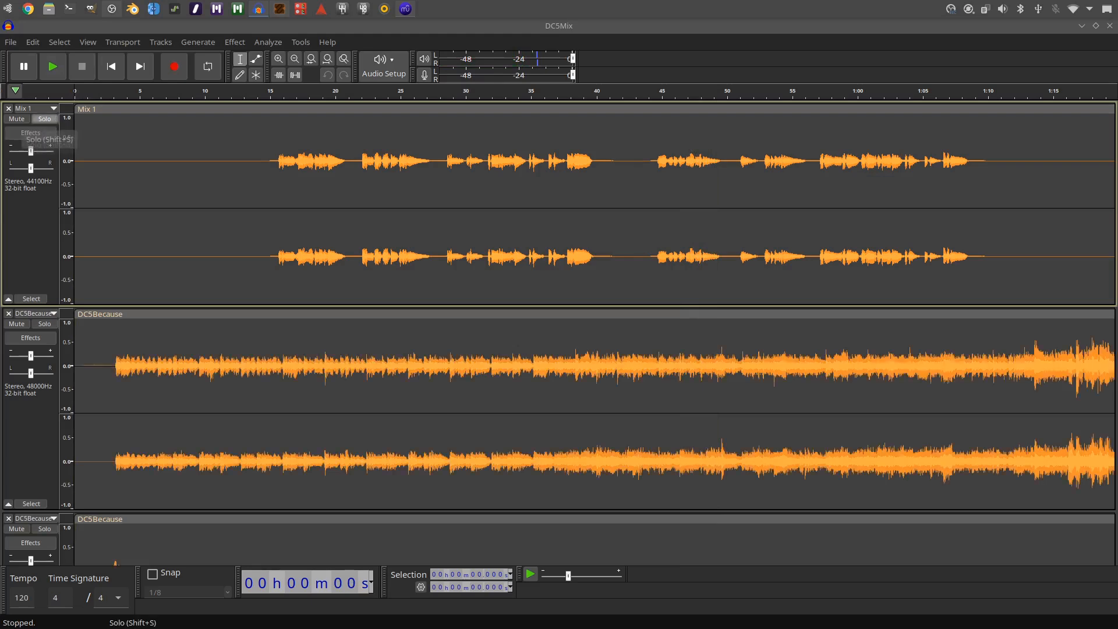
Solo the 48000 Hz DC5Because track, play it from about 1:09 and turn its solo off
click(44, 324)
scroll(44, 324, down, 1)
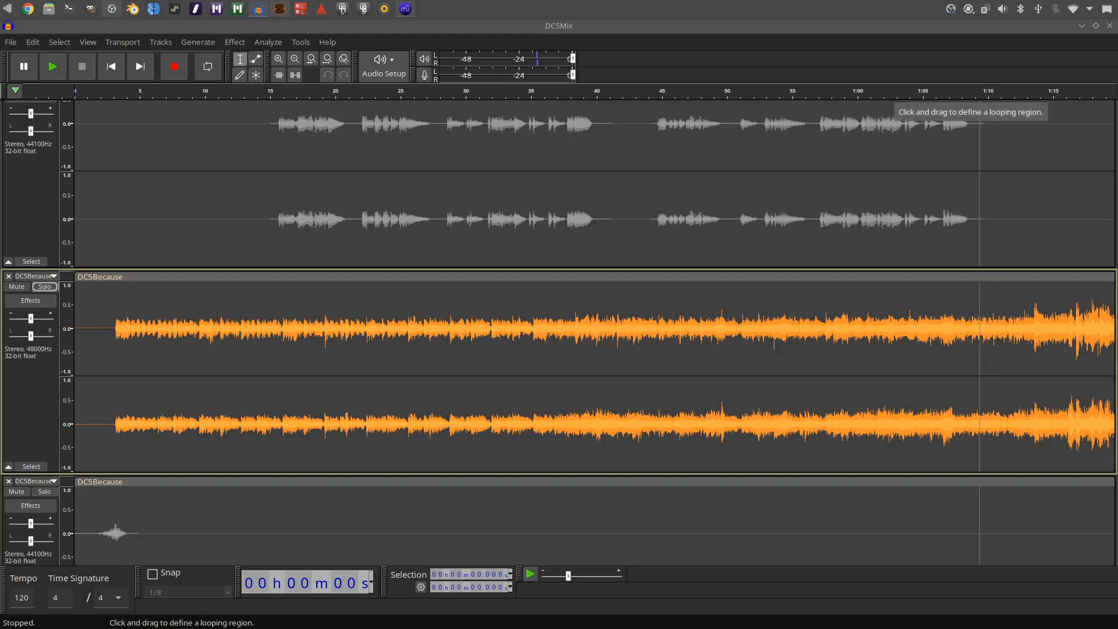
click(971, 92)
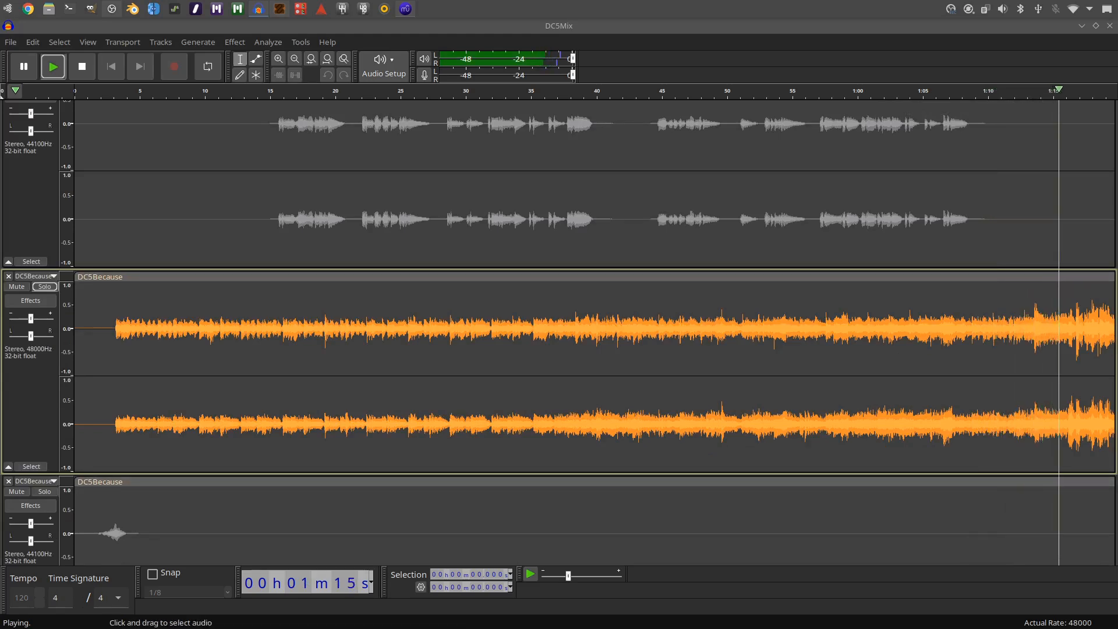
key(space)
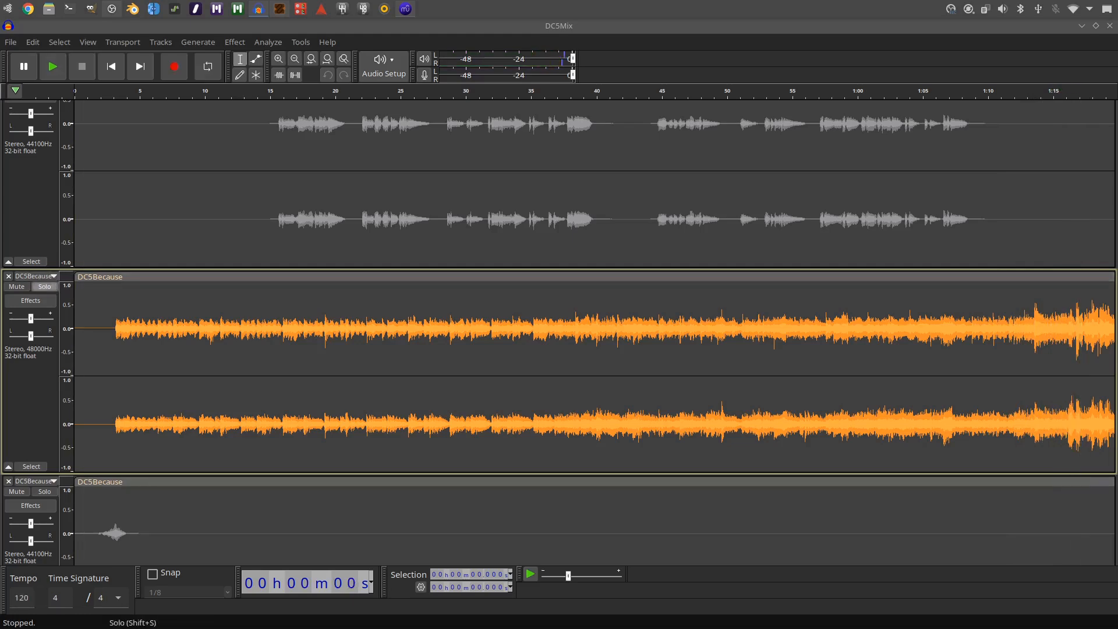
click(44, 286)
double_click(513, 26)
double_click(513, 46)
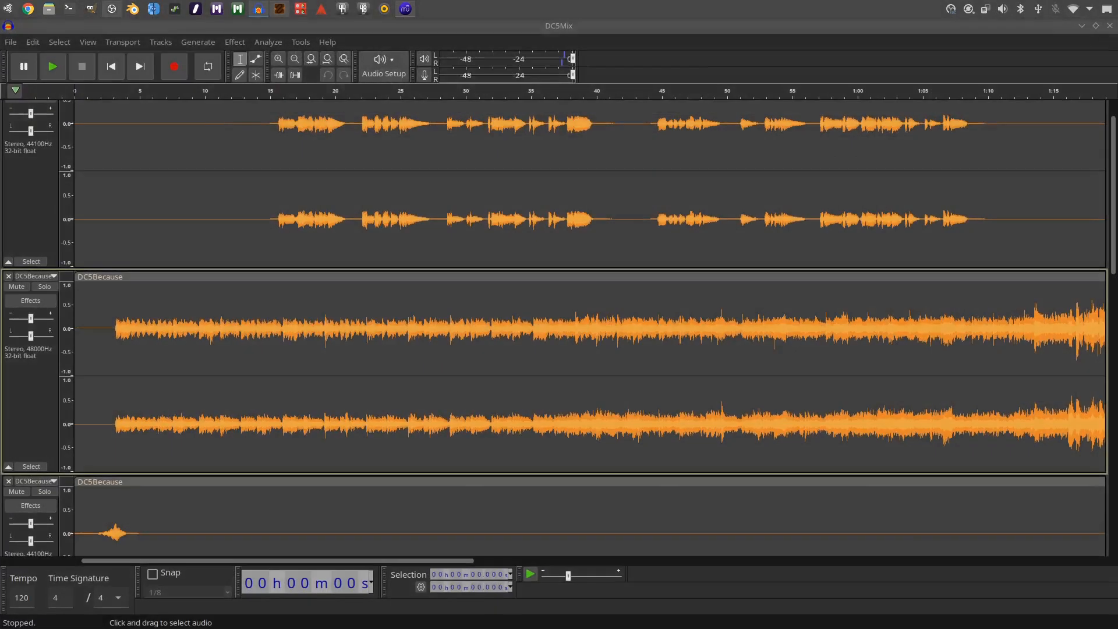
Solo the 44100 Hz DC5Because track and play its two short swells, from the start and from about 2:25
scroll(588, 326, down, 5)
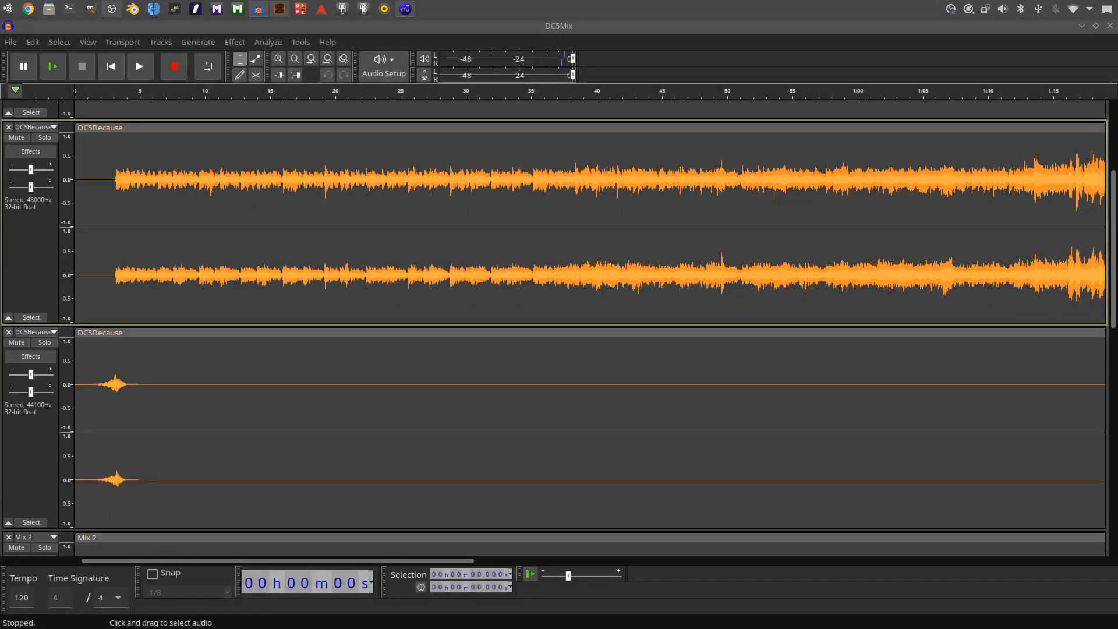
scroll(589, 326, down, 6)
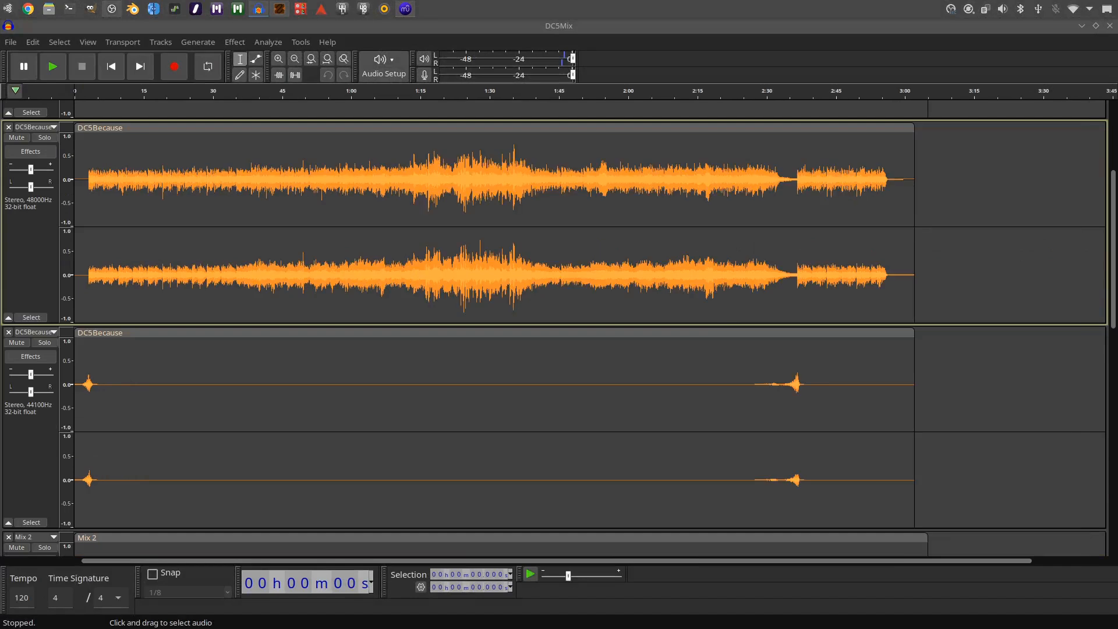
click(45, 343)
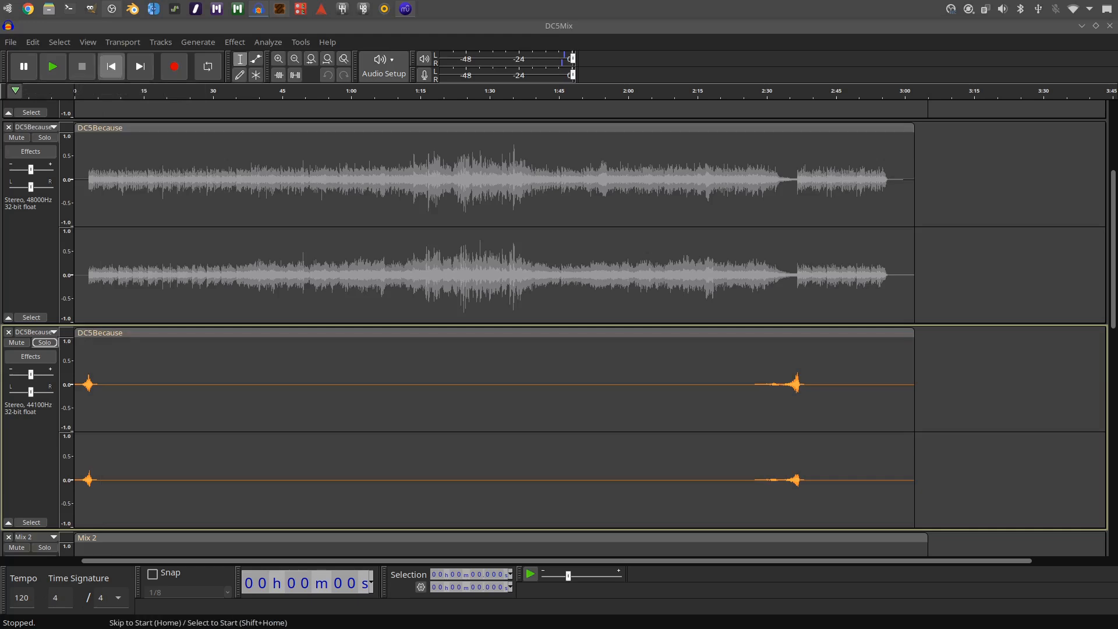
click(53, 67)
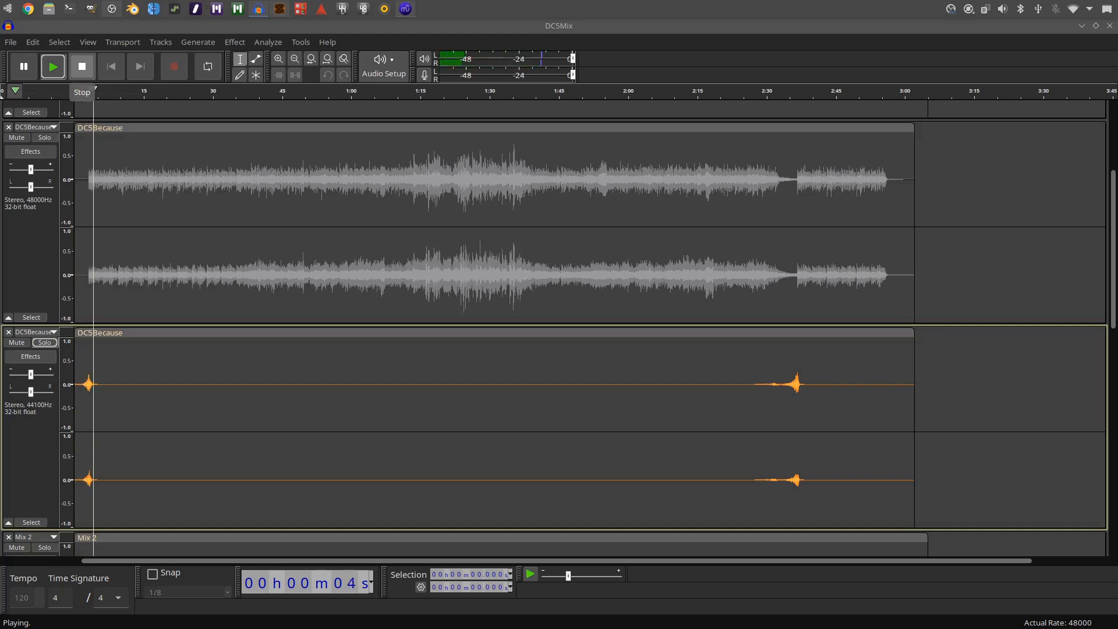
click(82, 66)
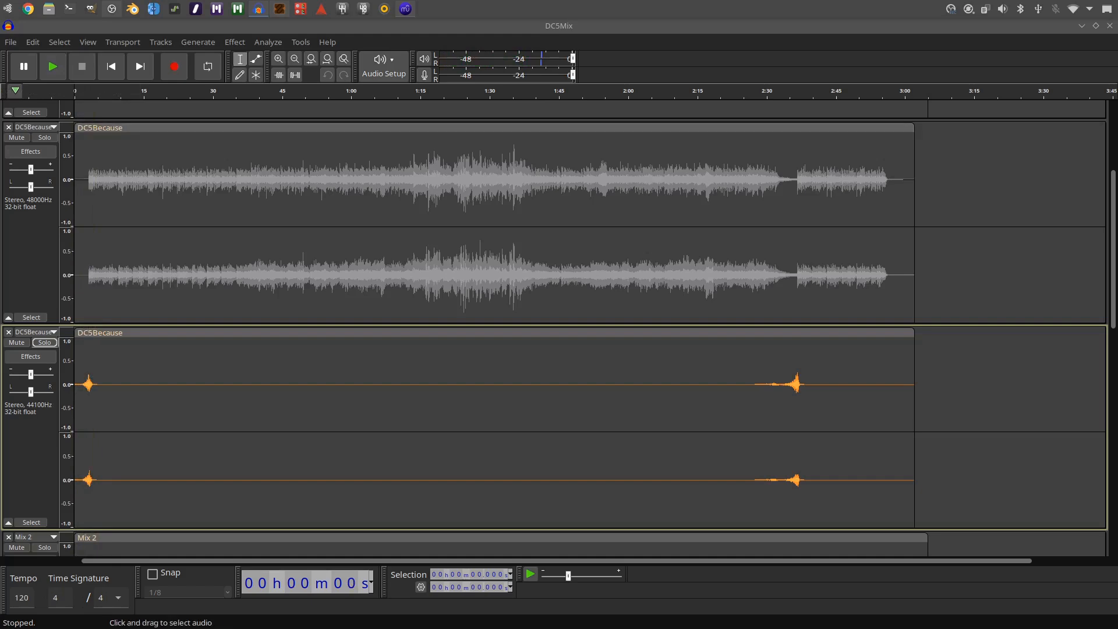
click(742, 91)
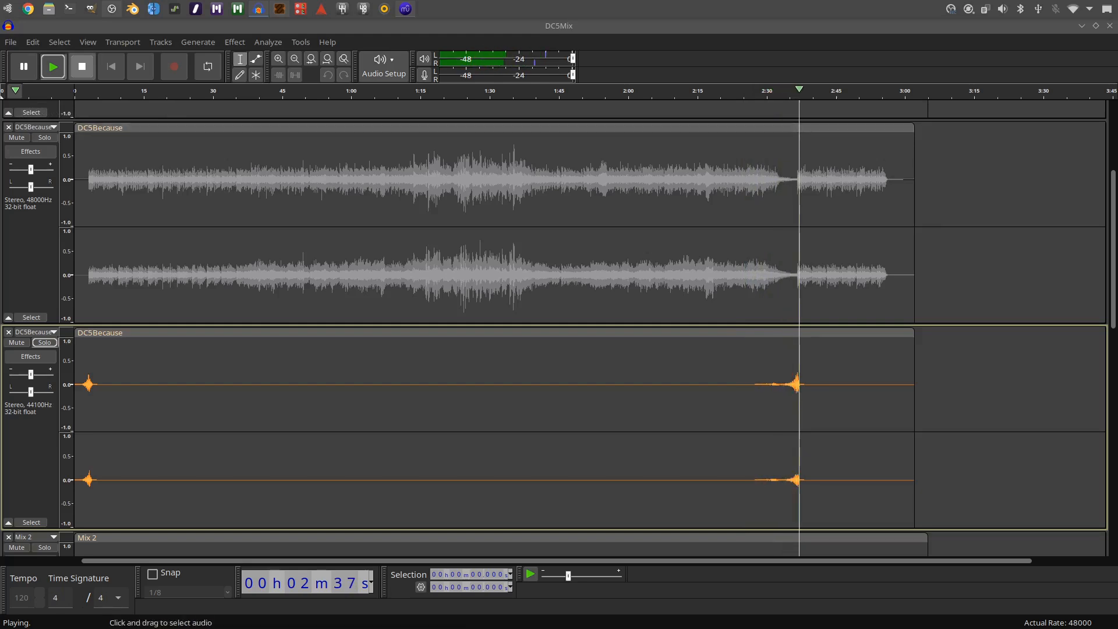
key(space)
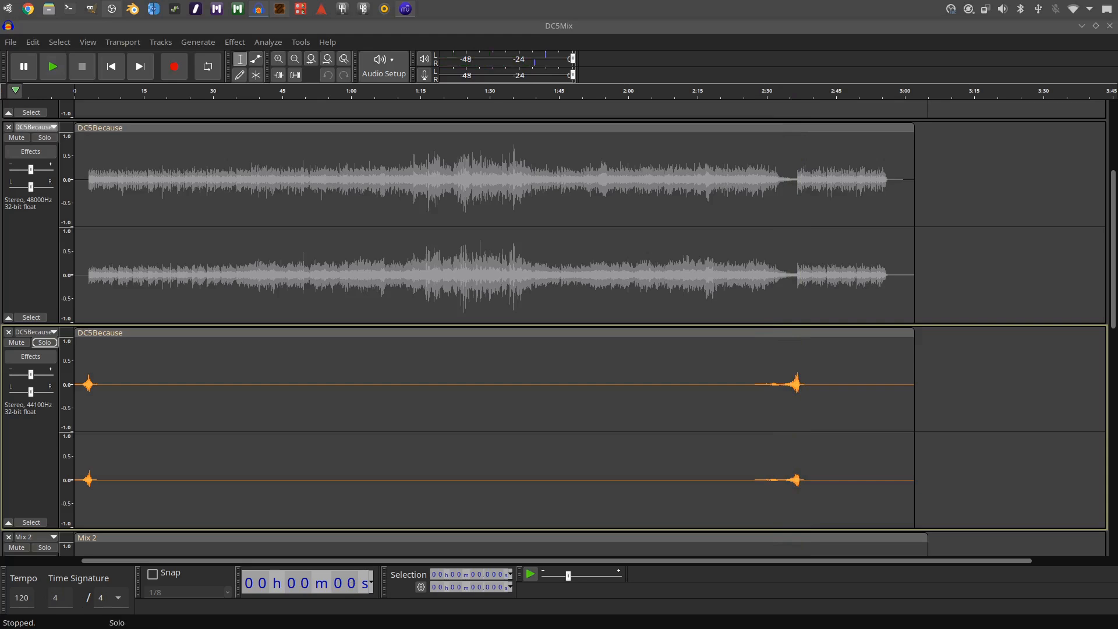
Solo the 48000 Hz DC5Because track alongside the 44100 Hz one and play both from about 2:29
click(44, 138)
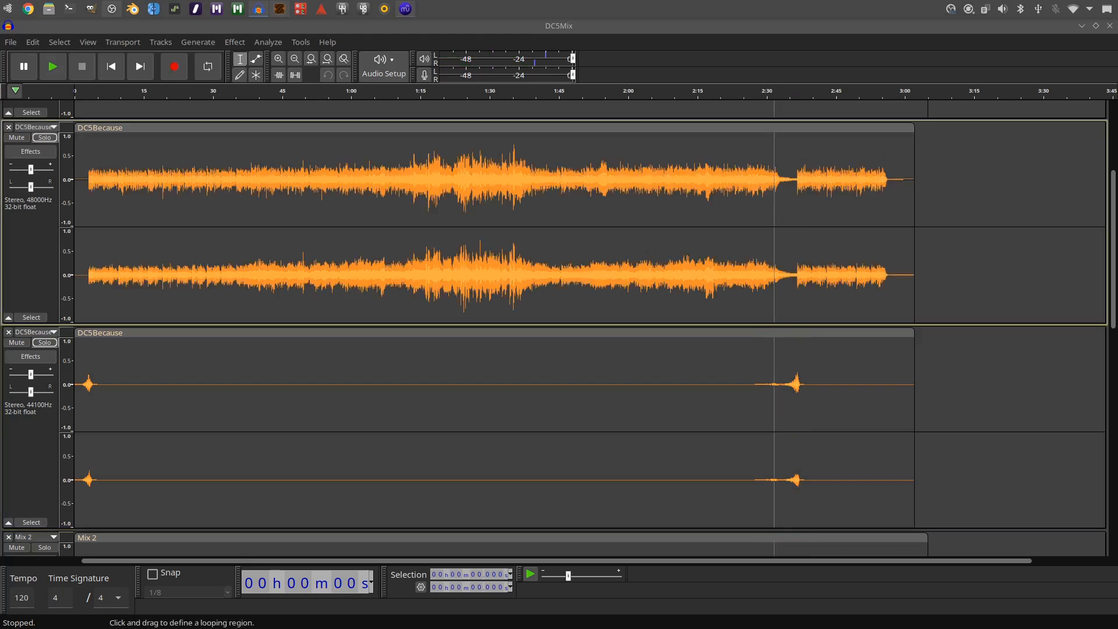
click(763, 92)
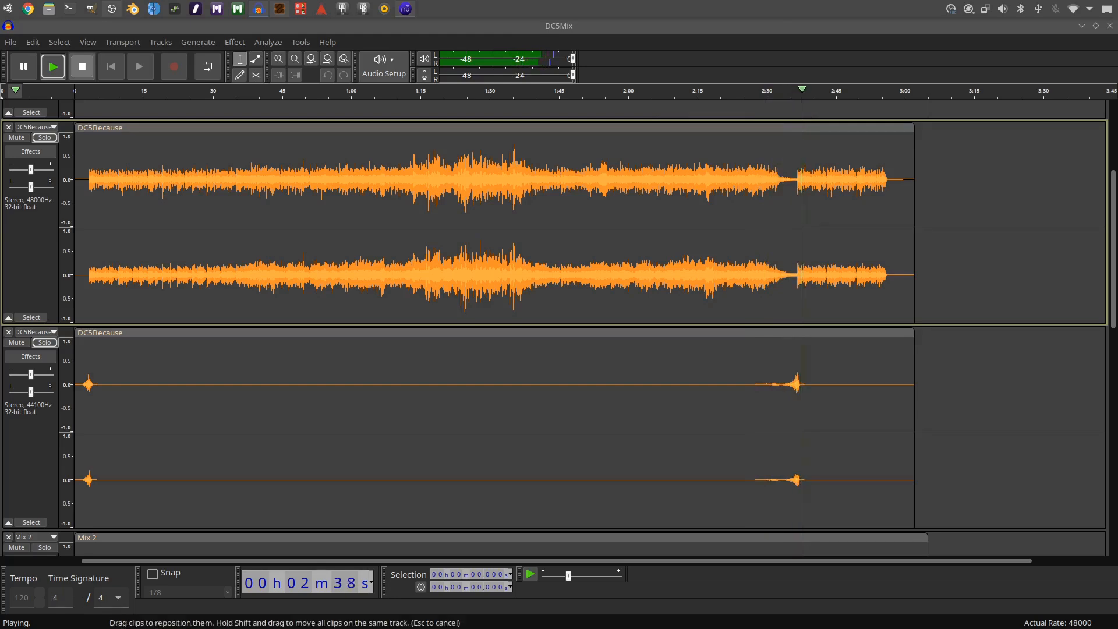
key(space)
Add the Mix 1 track to the soloed tracks and play all three from about 2:26 to about 2:36
scroll(559, 326, up, 4)
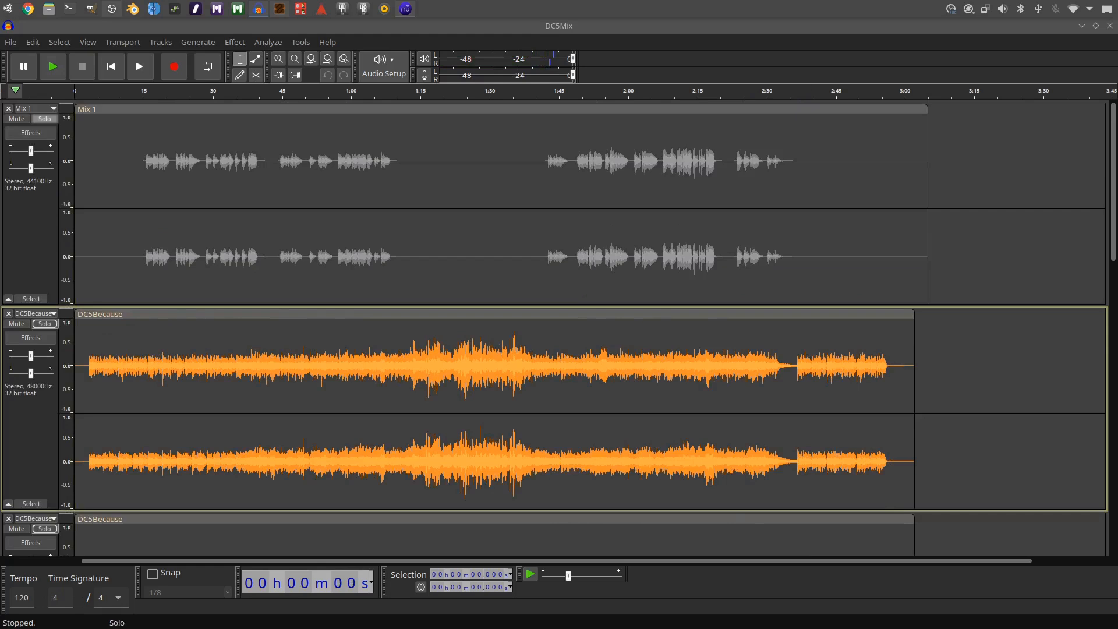
click(44, 119)
click(749, 92)
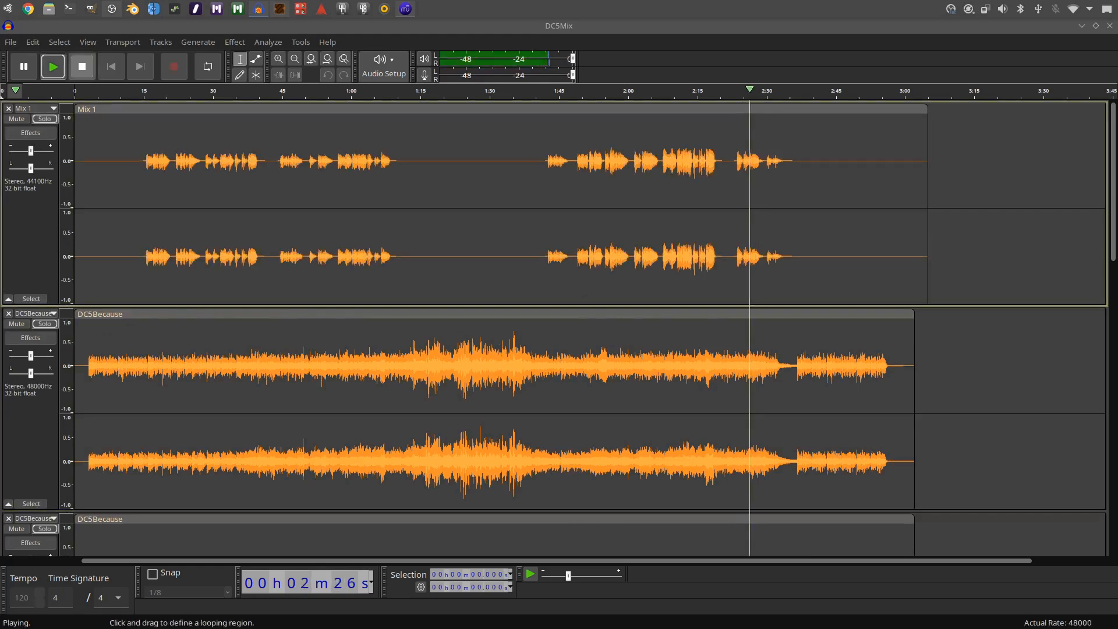
scroll(559, 327, down, 2)
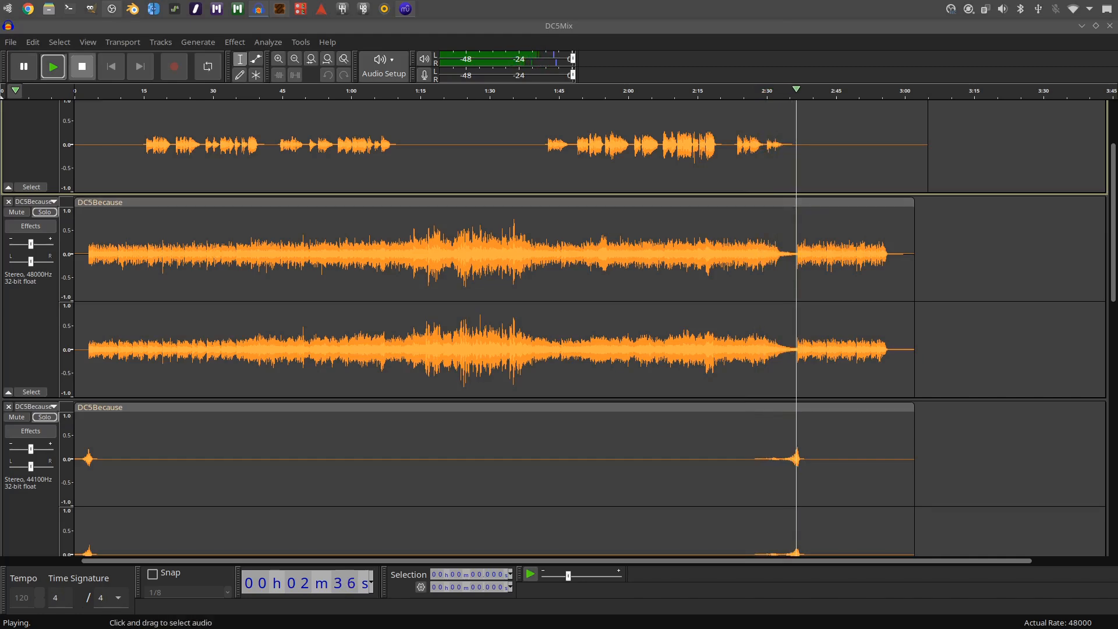
key(space)
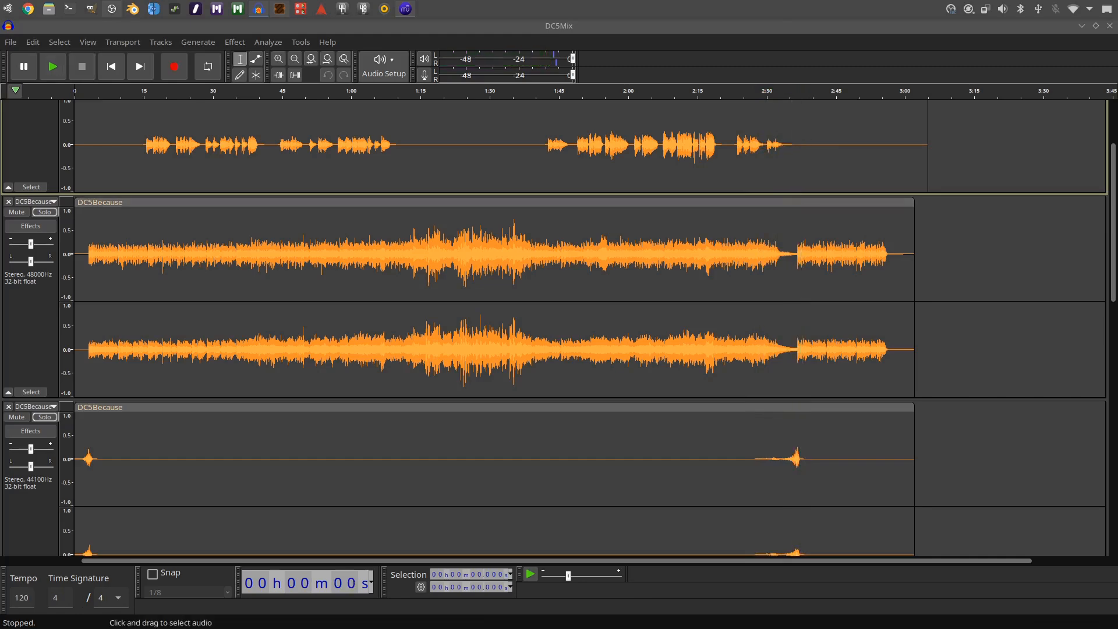
Turn off the solo on both DC5Because tracks and on Mix 1
scroll(583, 327, down, 5)
scroll(583, 328, up, 4)
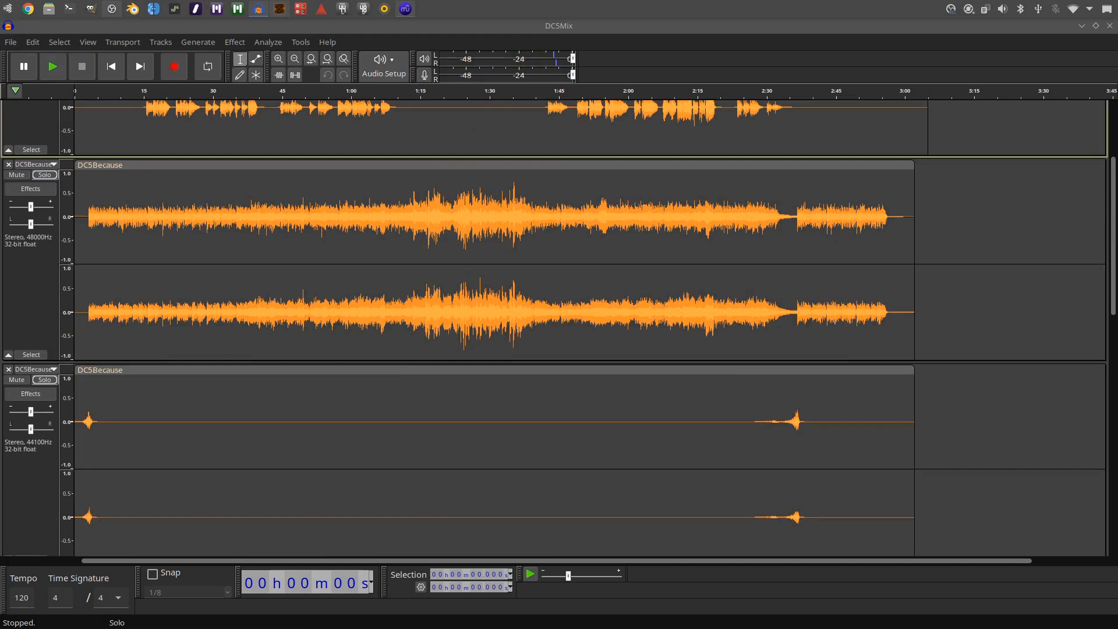
click(45, 380)
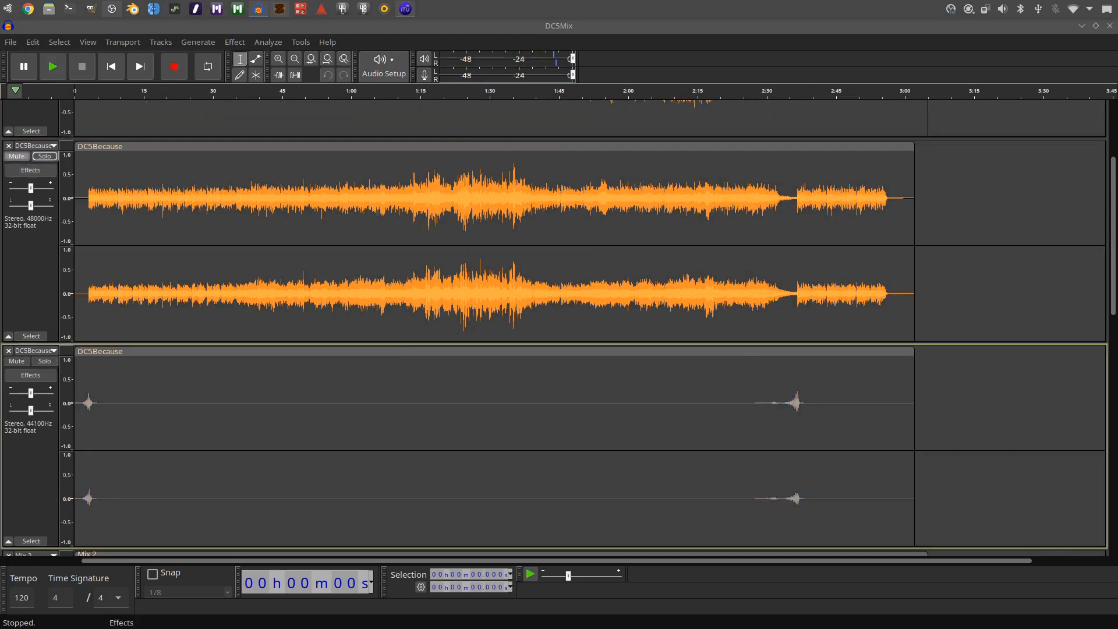
click(44, 156)
scroll(583, 328, up, 3)
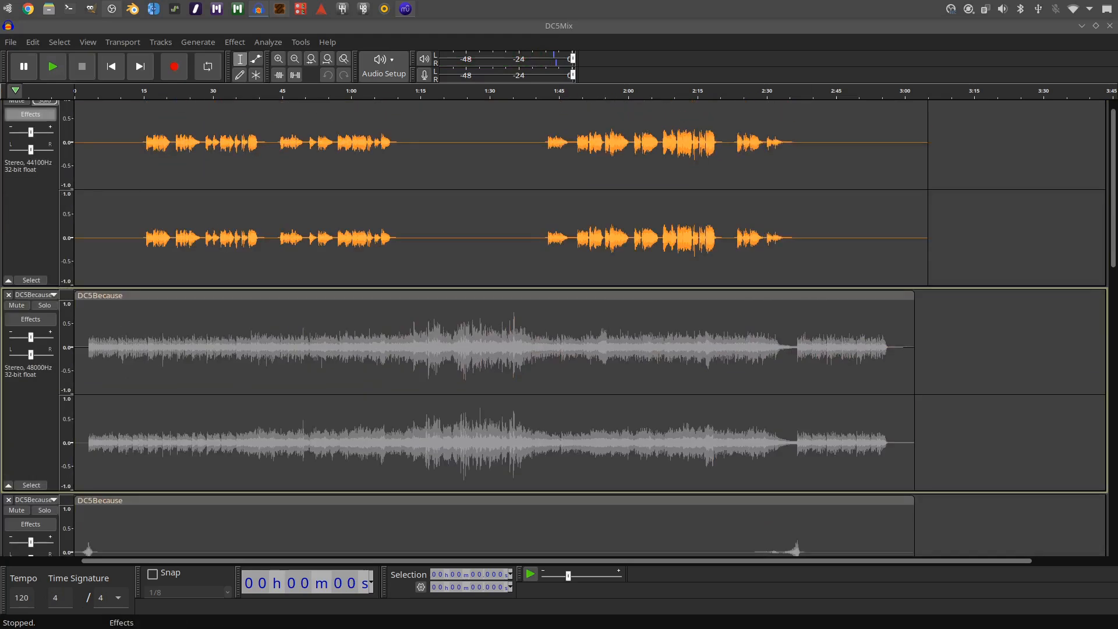
click(45, 102)
Solo the upper Mix 2 track, play it from about 1:12 and from about 1:48, and turn its solo off
scroll(583, 328, down, 10)
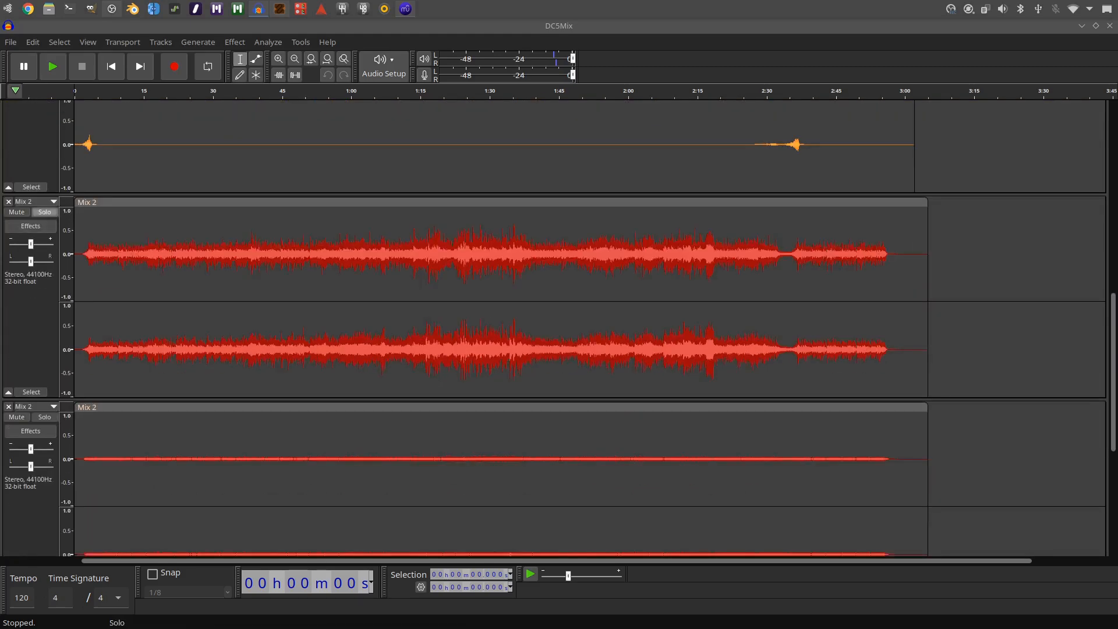
click(44, 212)
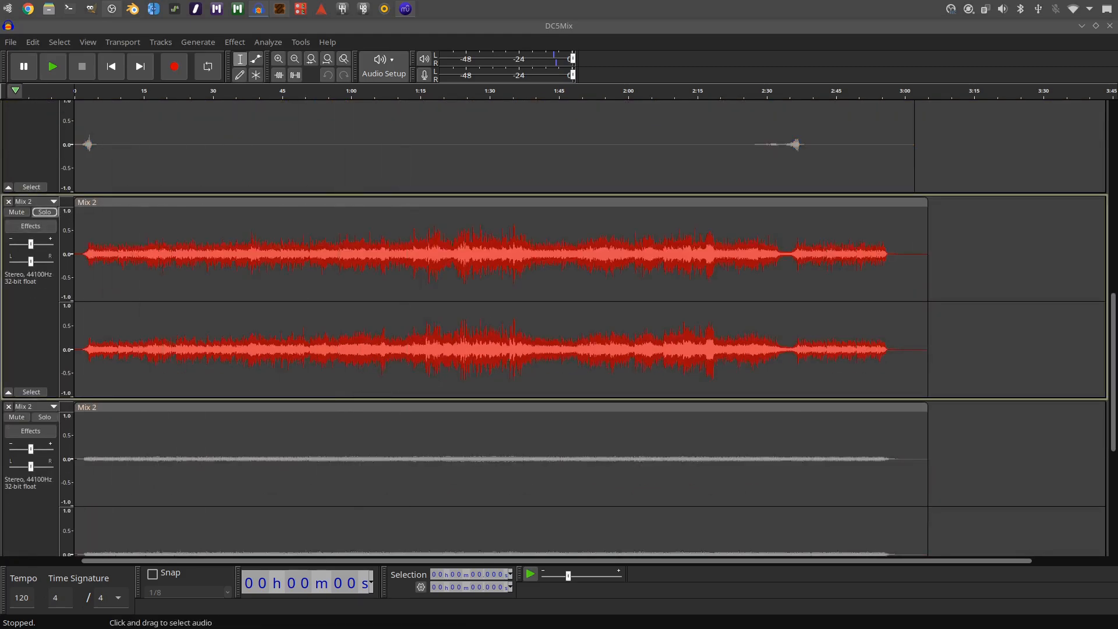
click(408, 92)
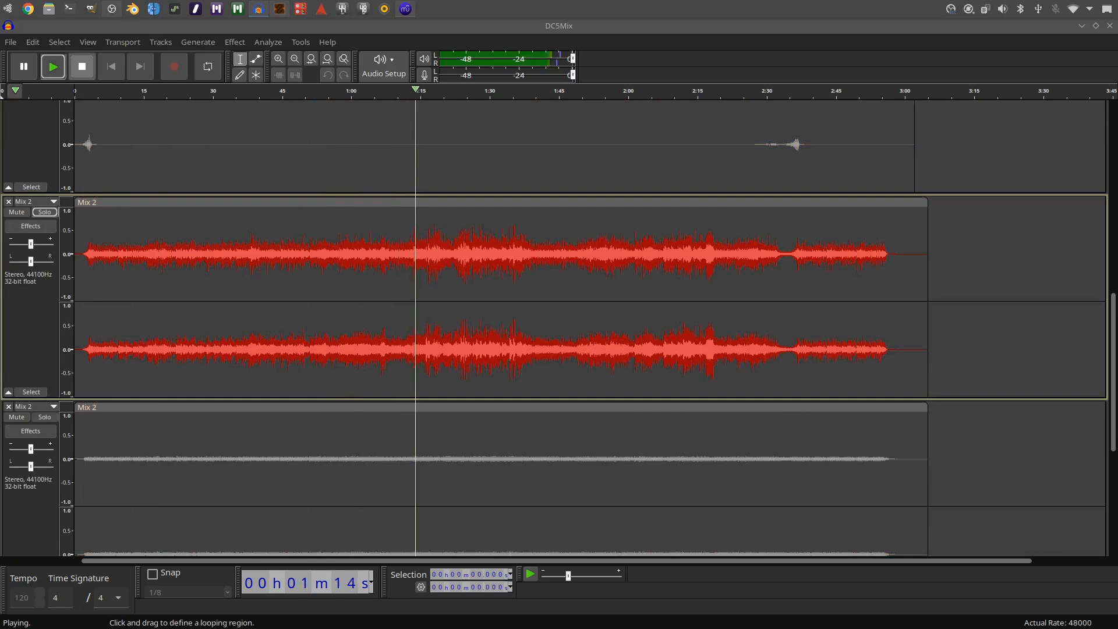
click(572, 90)
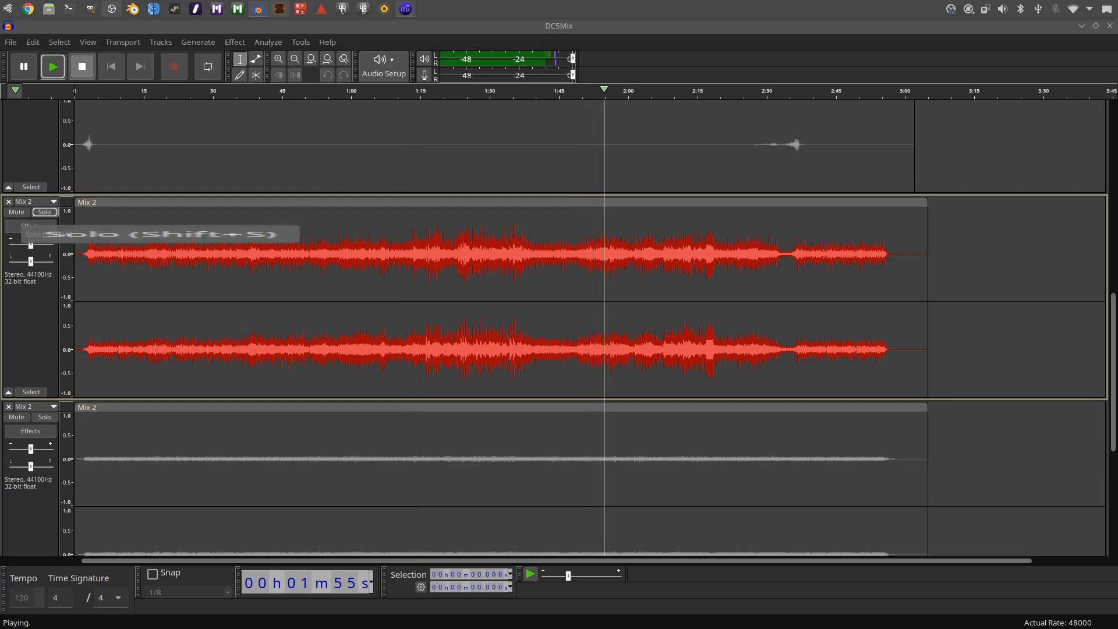
key(space)
key(shift+s)
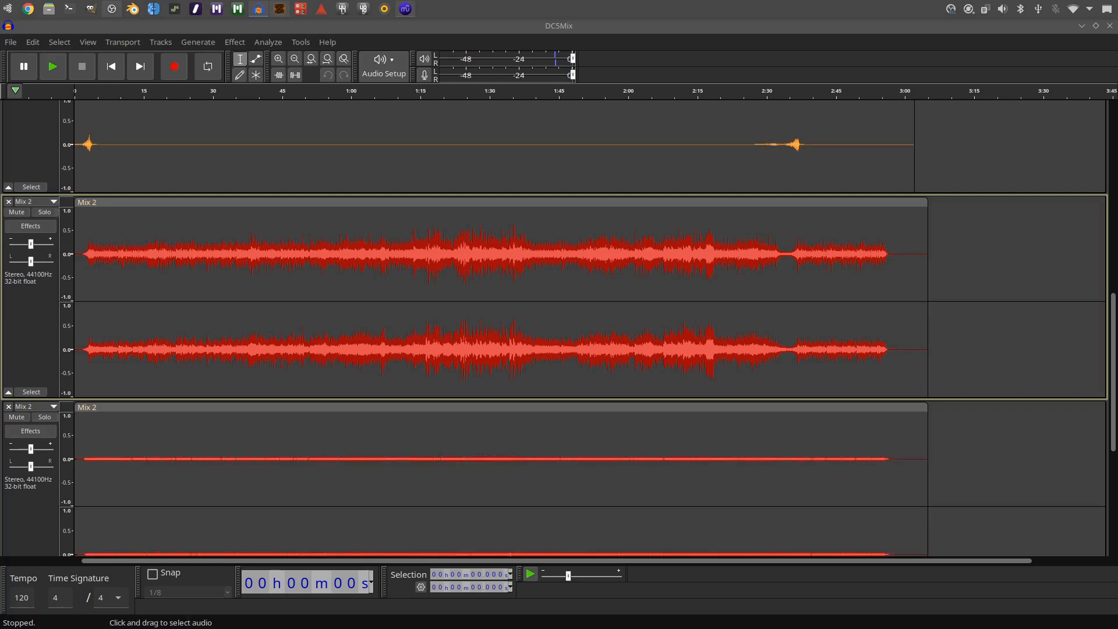
Solo the Mix 3 track, play it from about 1:24 to about 1:40, stop playback and turn its solo off
scroll(582, 326, down, 4)
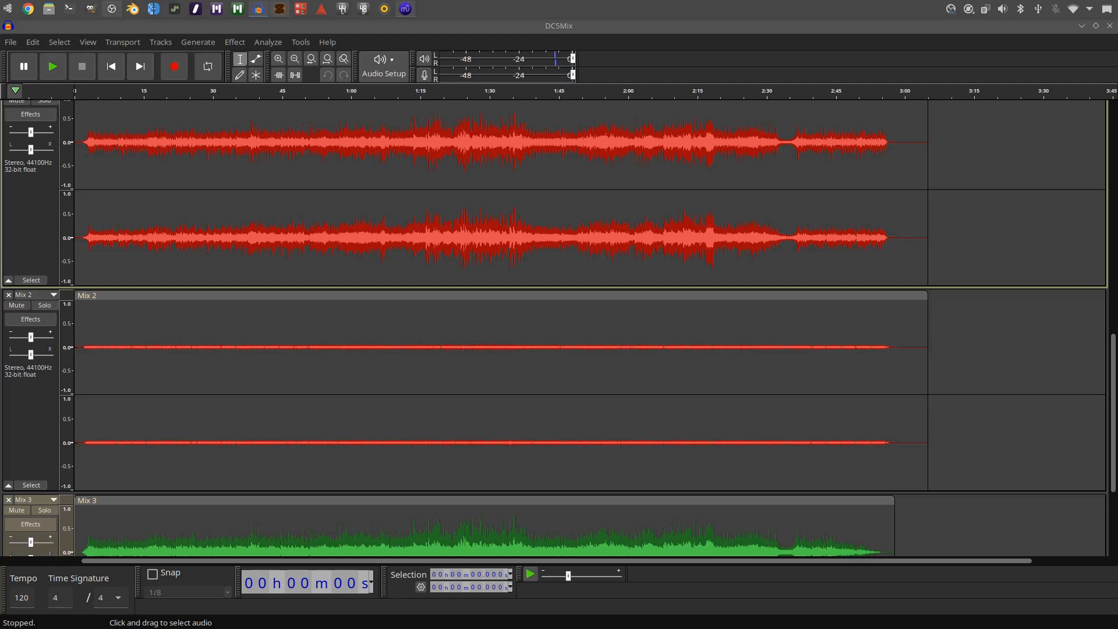
scroll(31, 372, down, 5)
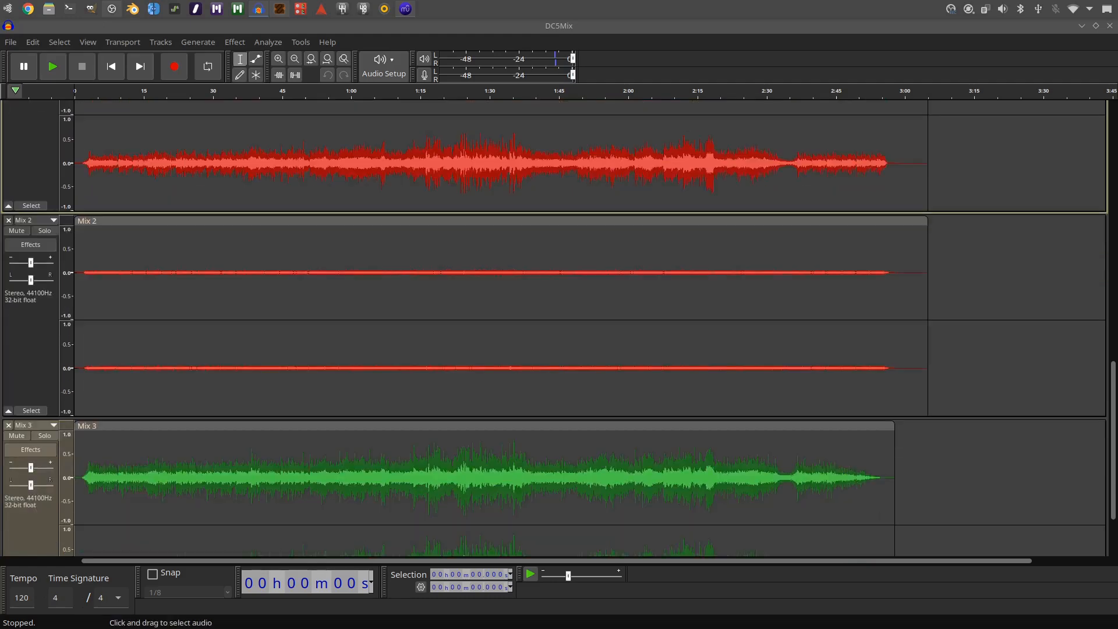
click(44, 361)
scroll(45, 361, down, 1)
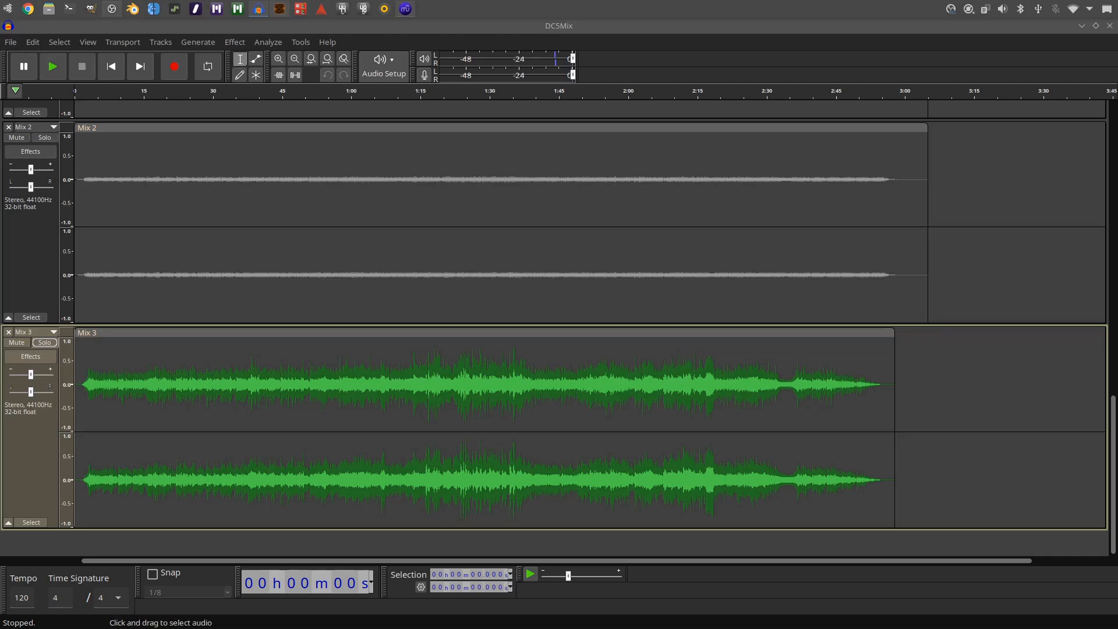
click(463, 110)
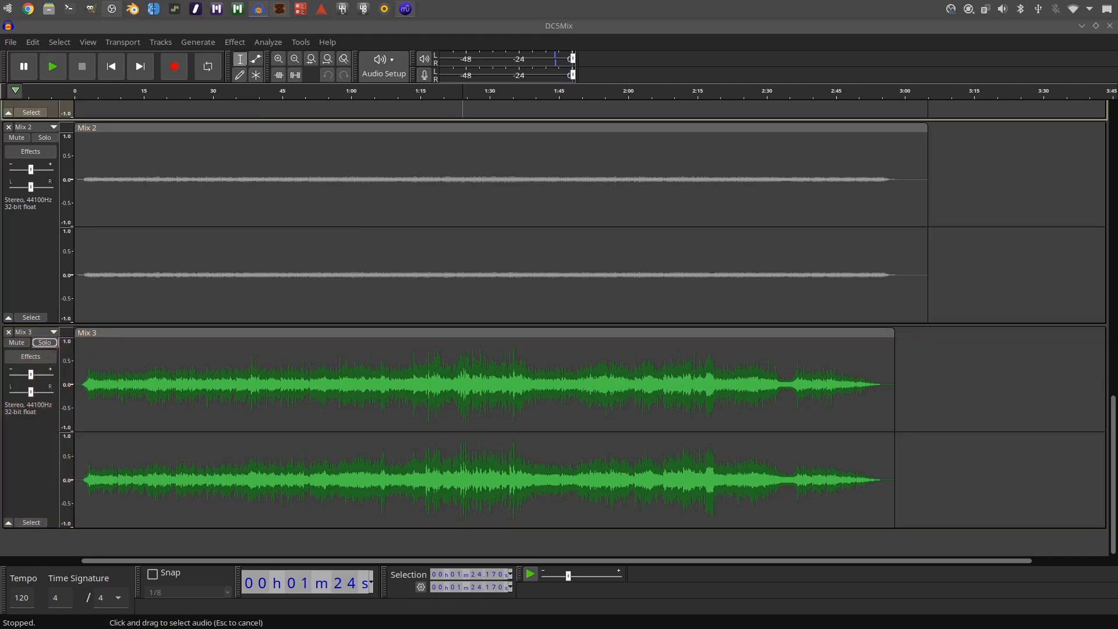
scroll(559, 233, up, 3)
scroll(559, 233, down, 3)
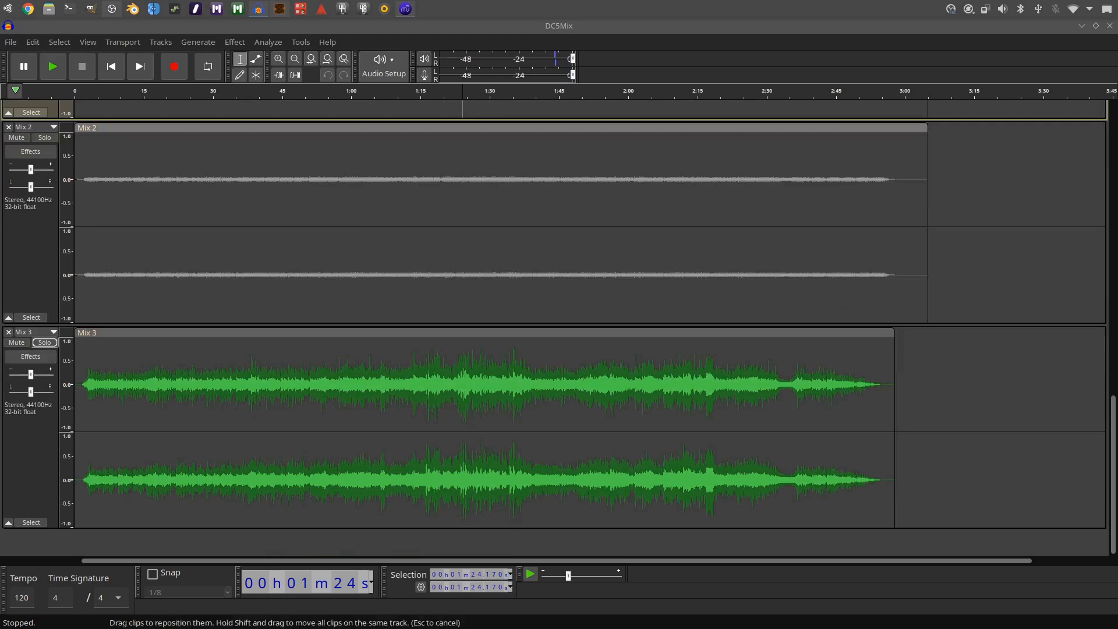
key(space)
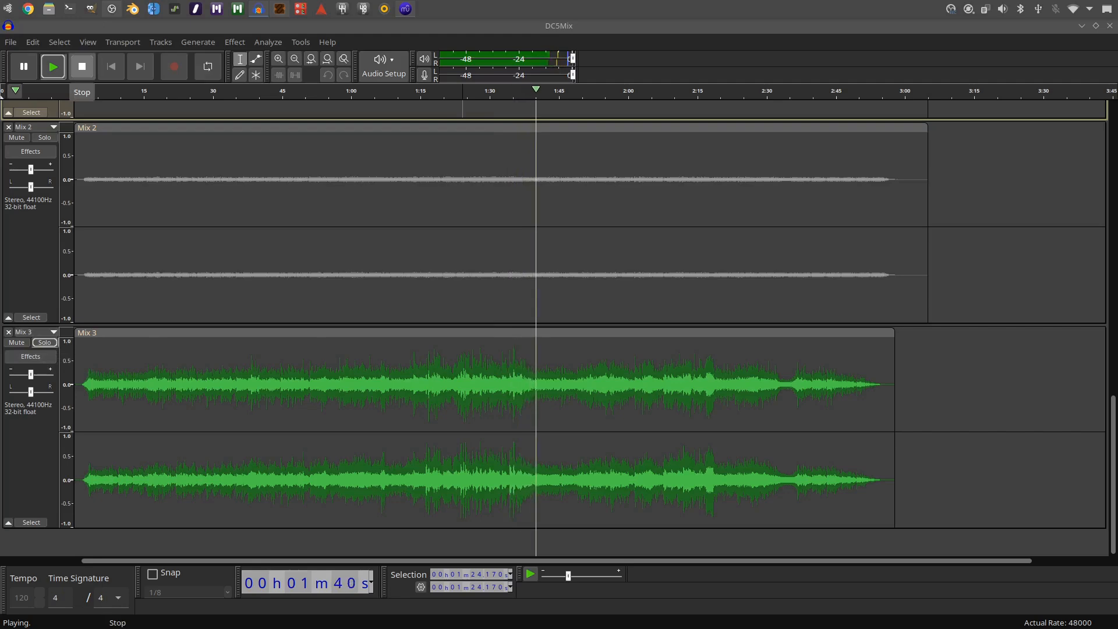
click(82, 66)
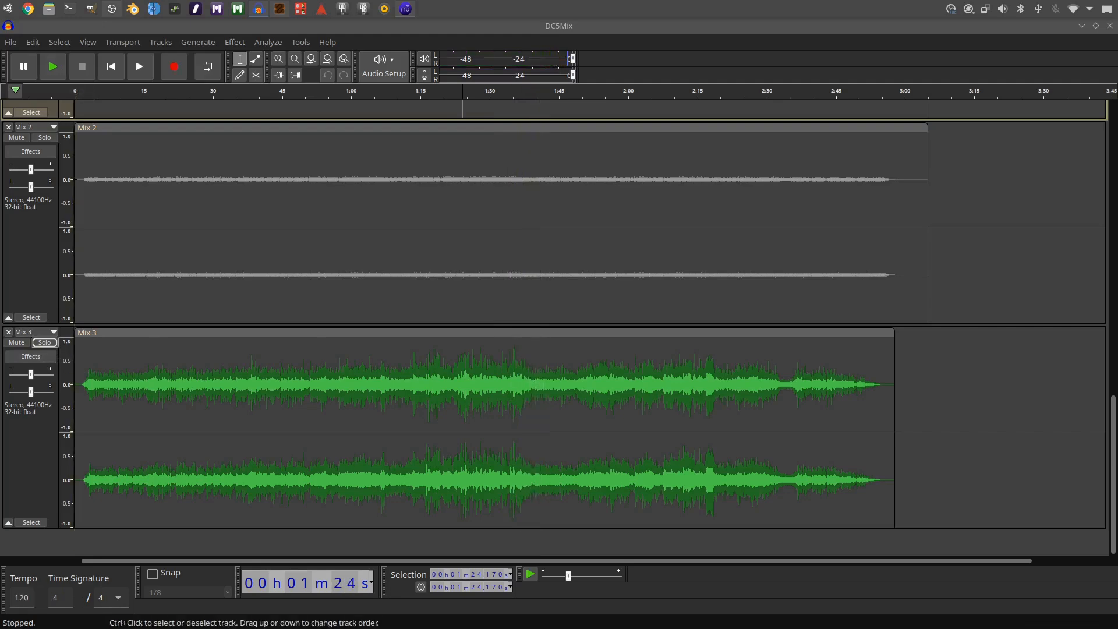
Solo the 48000 Hz DC5Because track and play it from about 1:24, closing its realtime effects first
scroll(559, 326, up, 10)
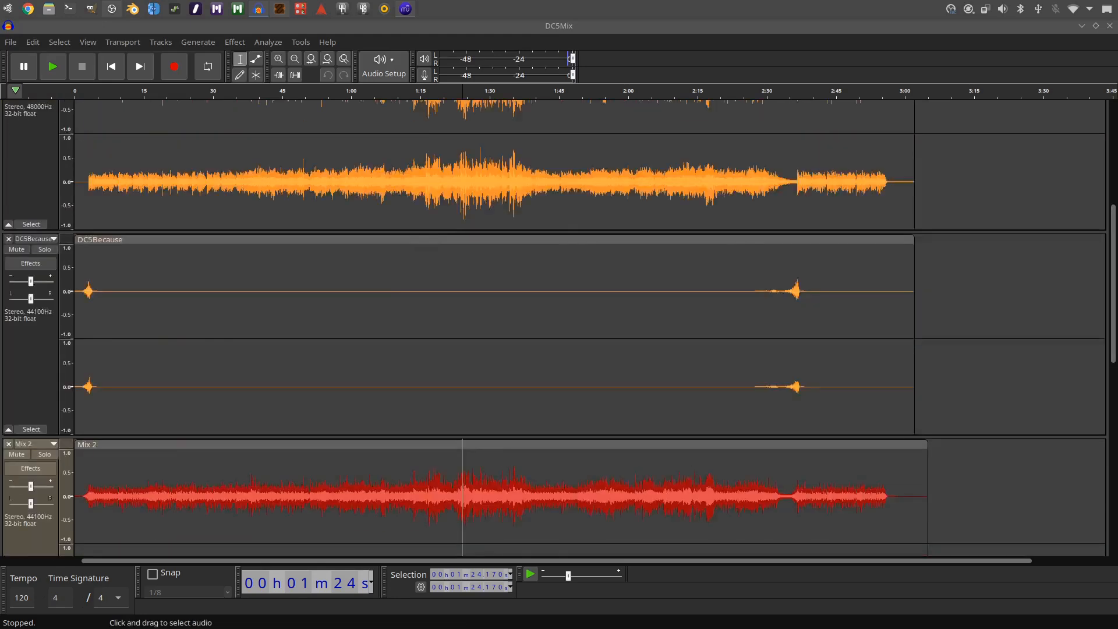
scroll(35, 326, up, 3)
click(30, 338)
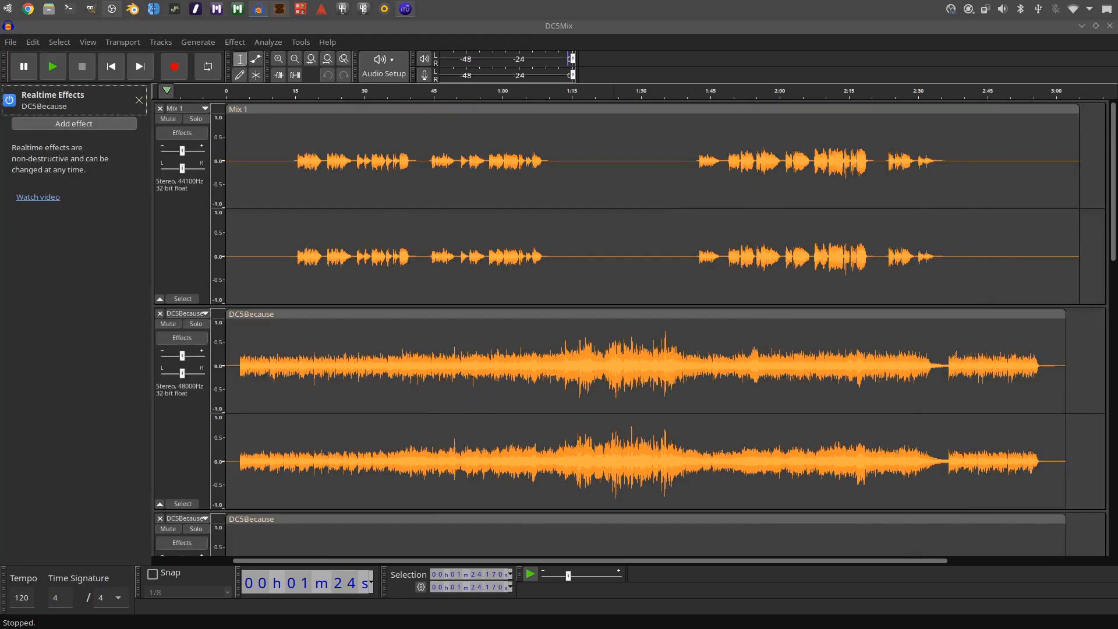
click(139, 100)
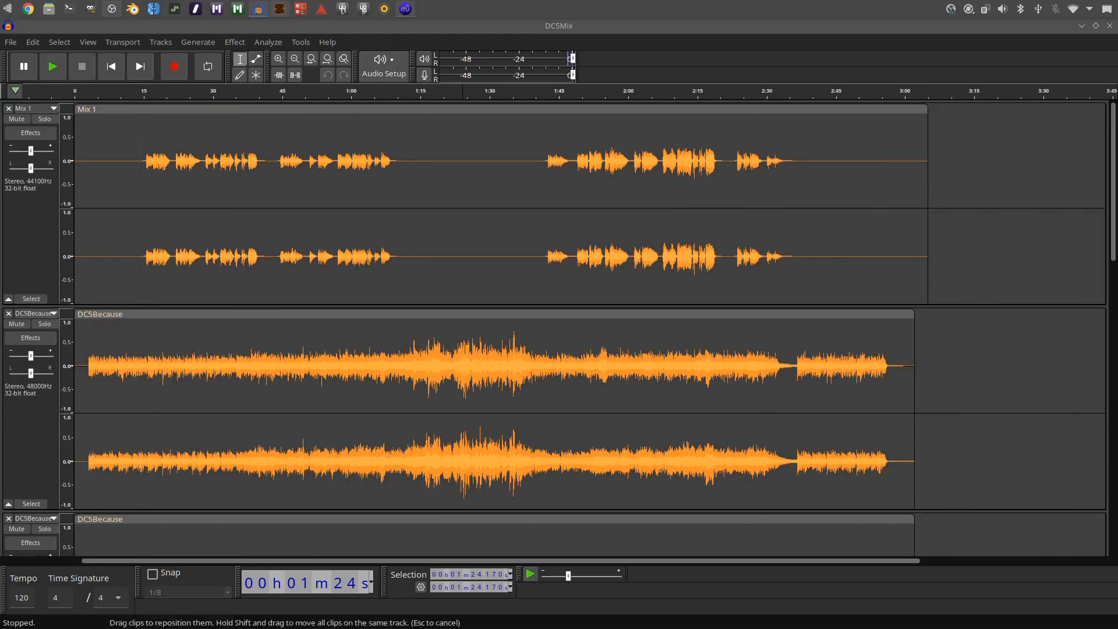
click(44, 324)
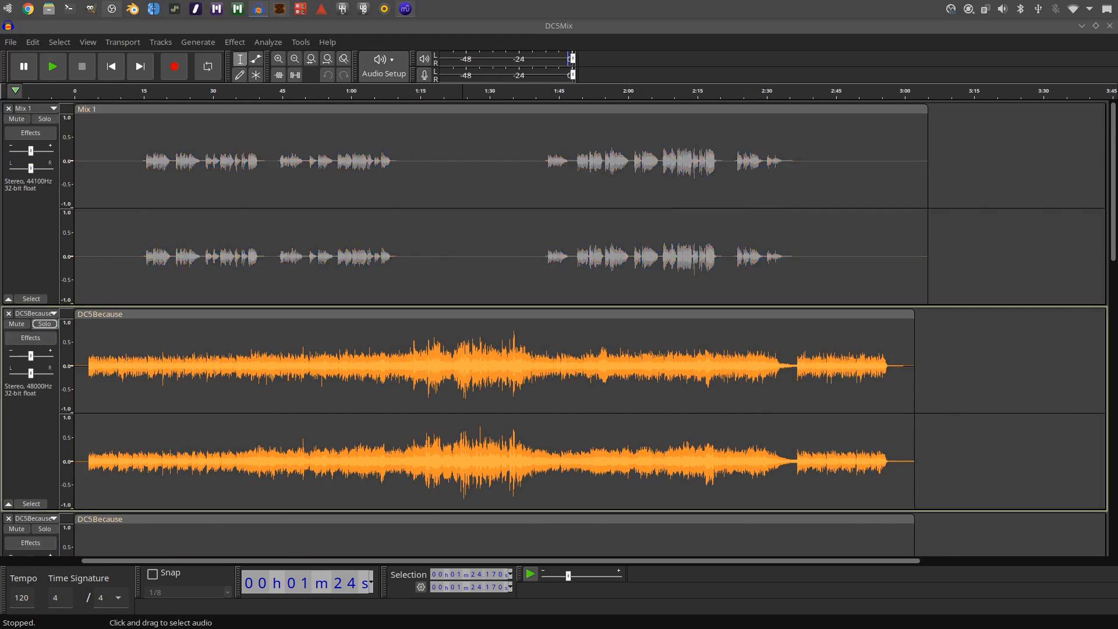
key(space)
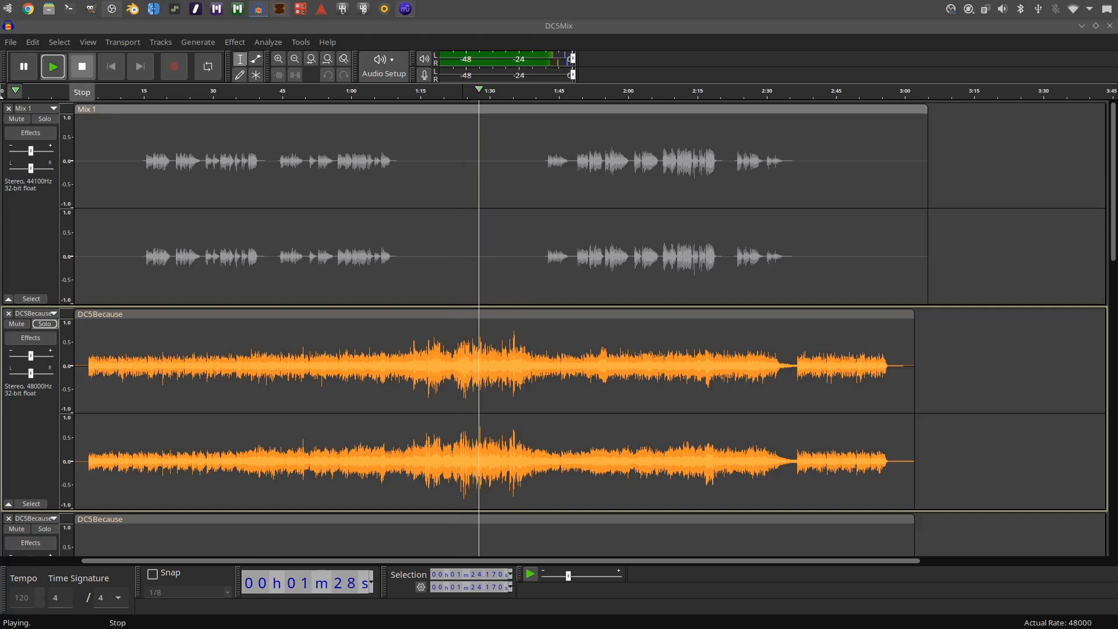
click(82, 66)
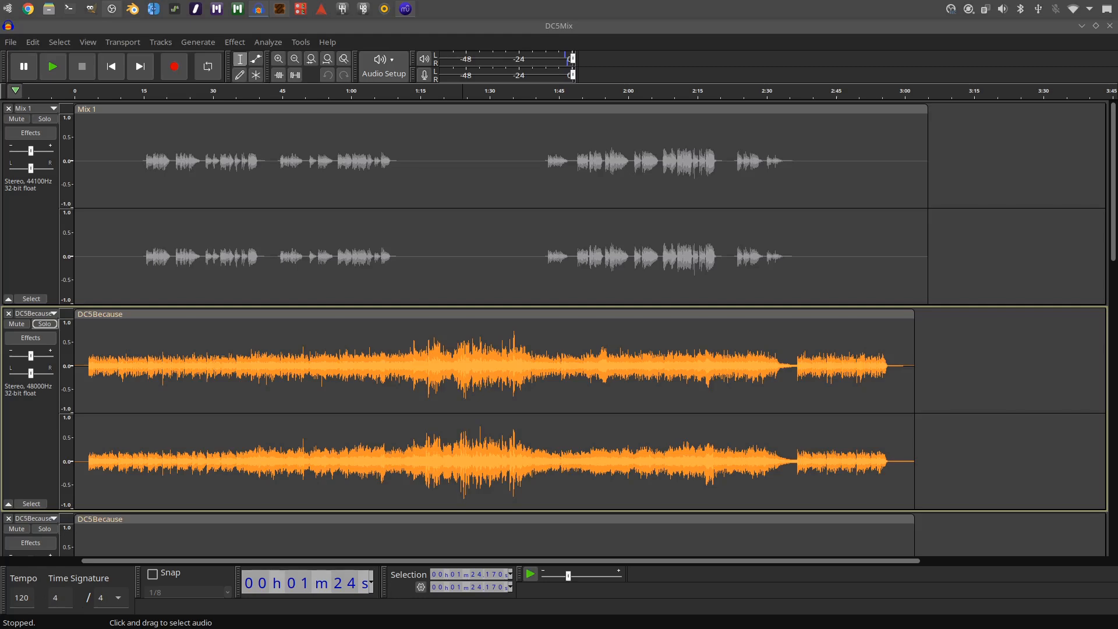
Look over the DC5Mix tracks once more and minimize Audacity to return to the DC5Because score in MuseScore
scroll(559, 326, down, 15)
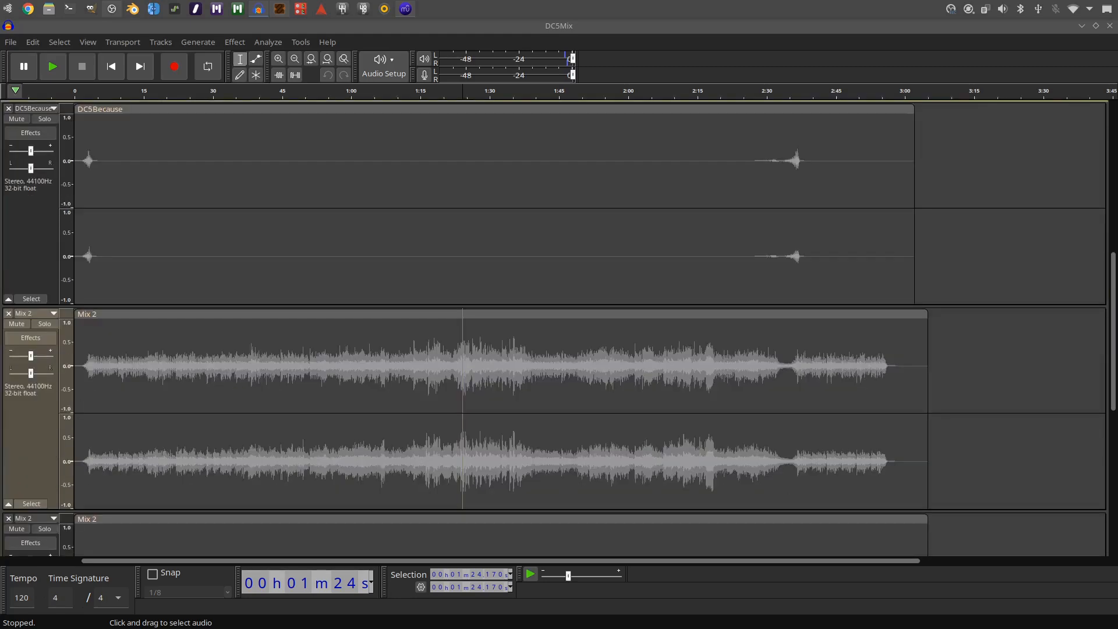
scroll(559, 326, up, 15)
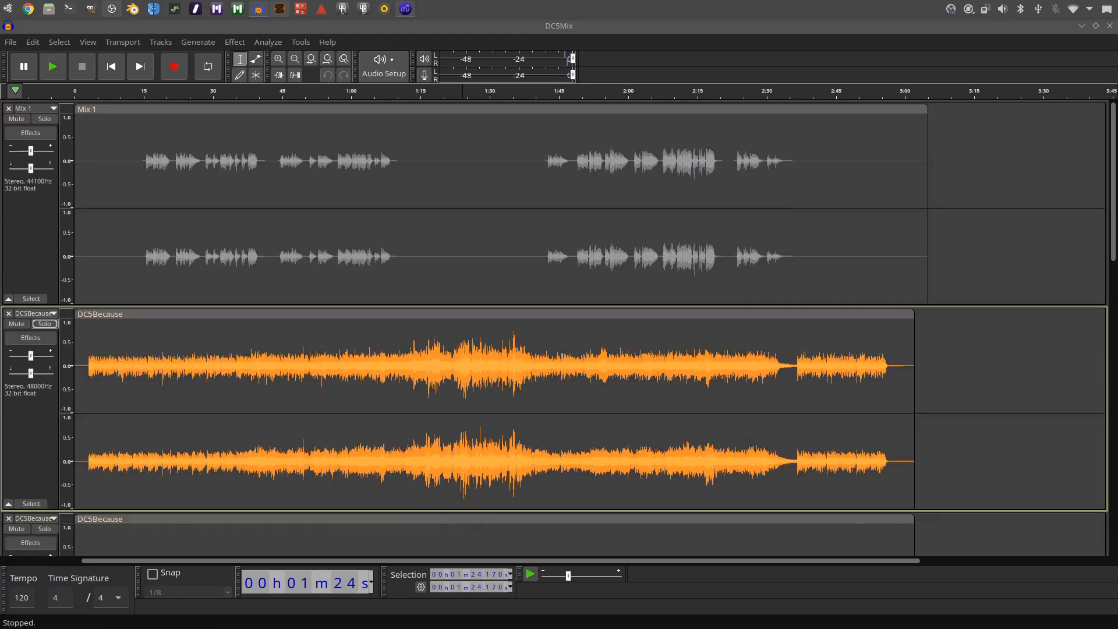
click(1083, 25)
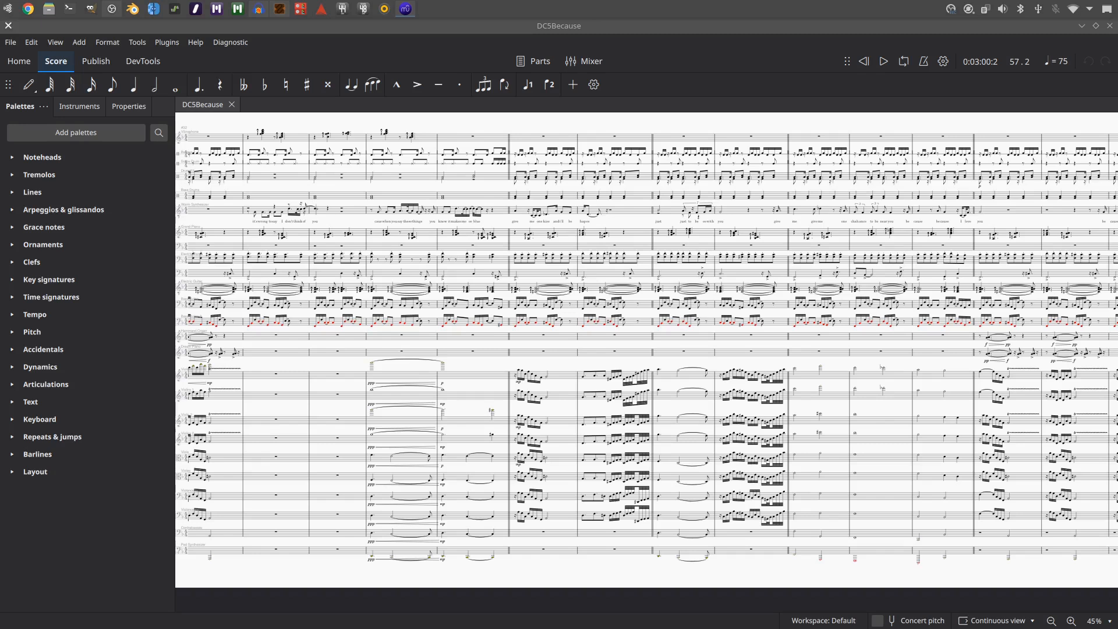
scroll(647, 361, up, 2)
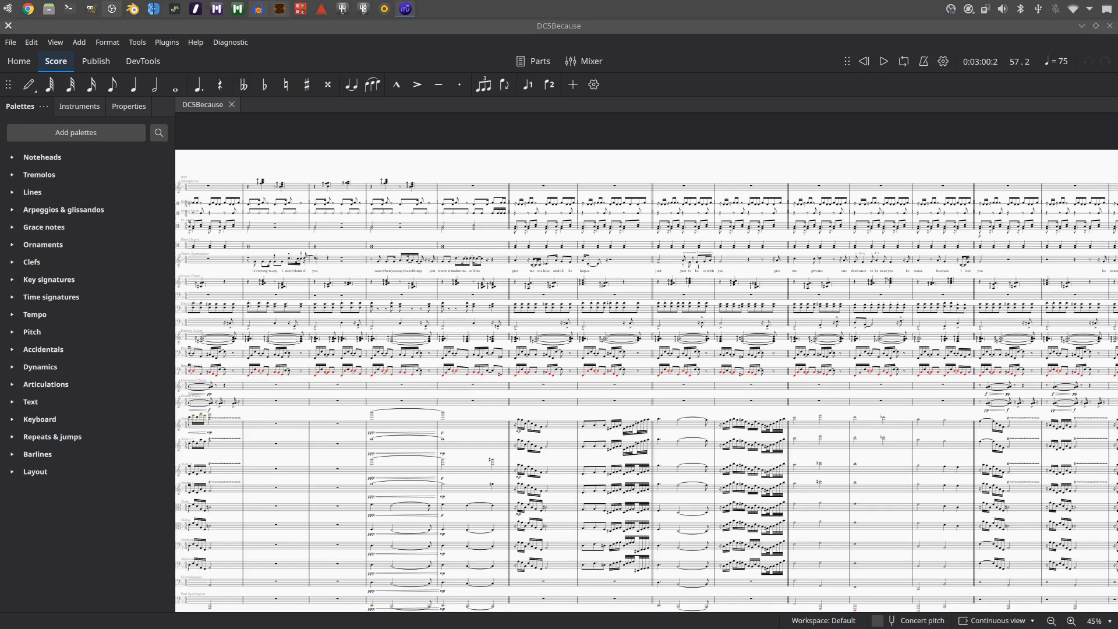
scroll(646, 361, down, 1)
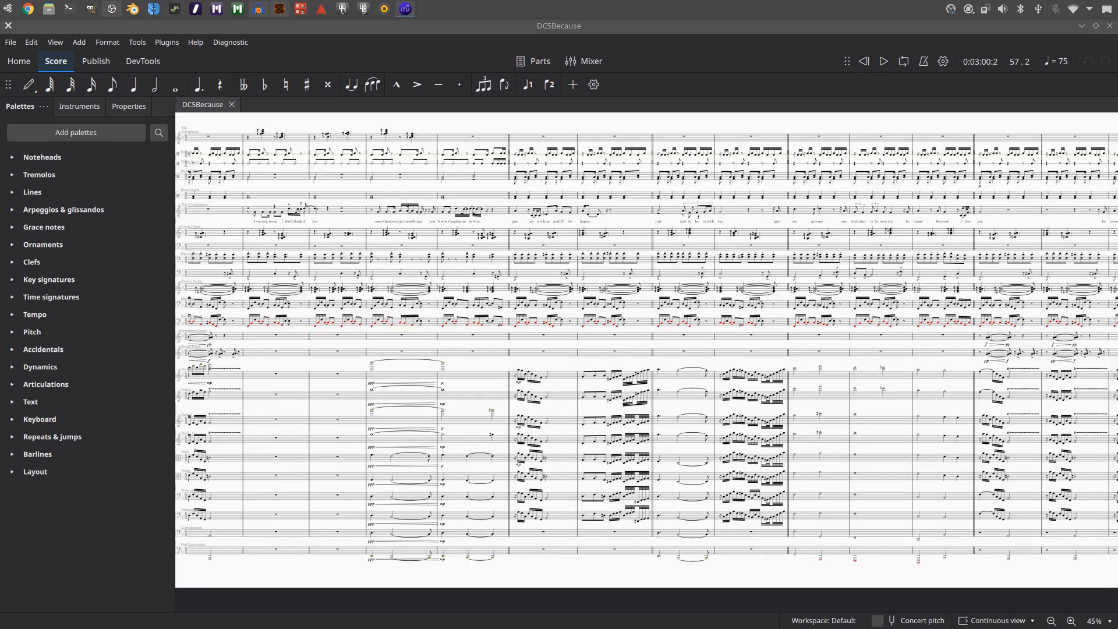